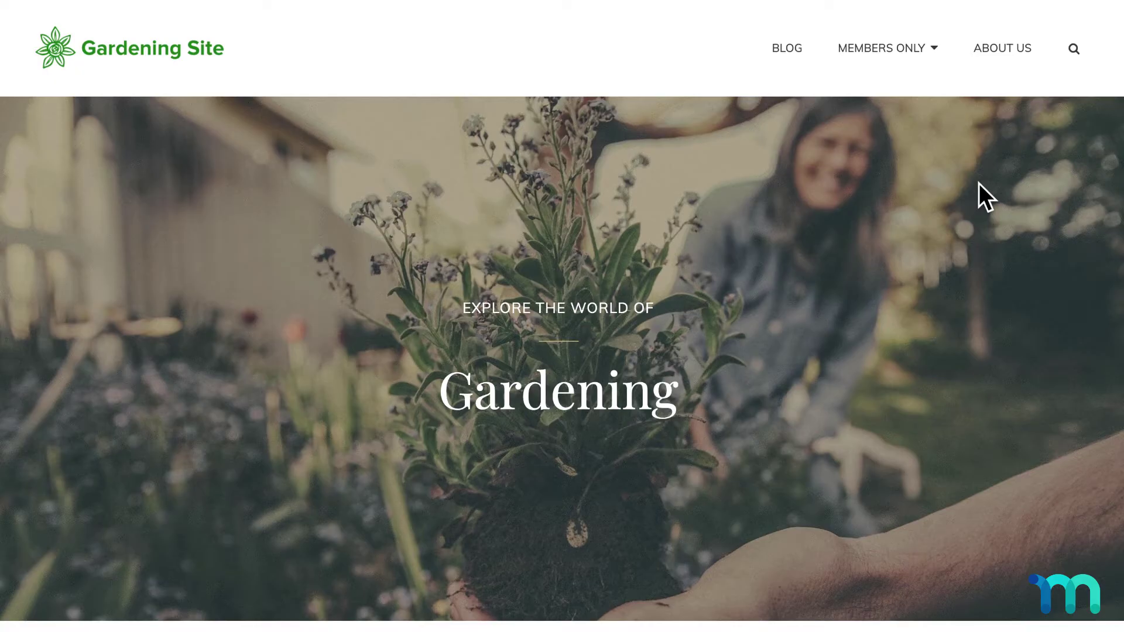
- Look over the MEMBERS ONLY menu on the Gardening Site, then go to the WordPress admin Dashboard
mouse_move(918, 50)
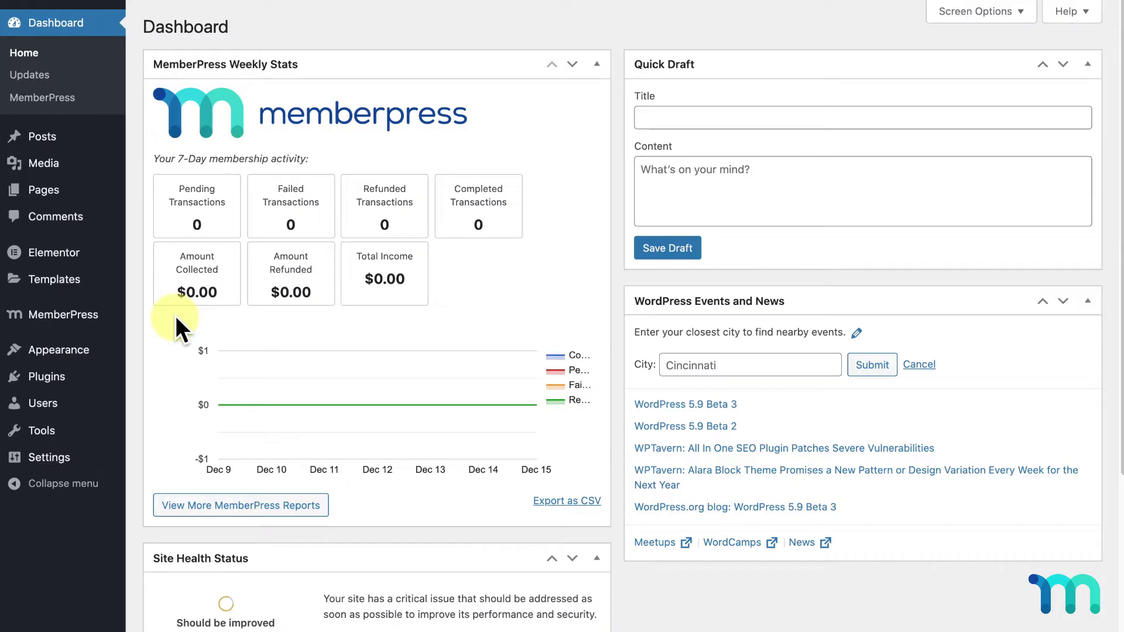
- Add a Stripe payment method named 'Pay with Credit Card' and connect it to the Test Business account
mouse_move(106, 319)
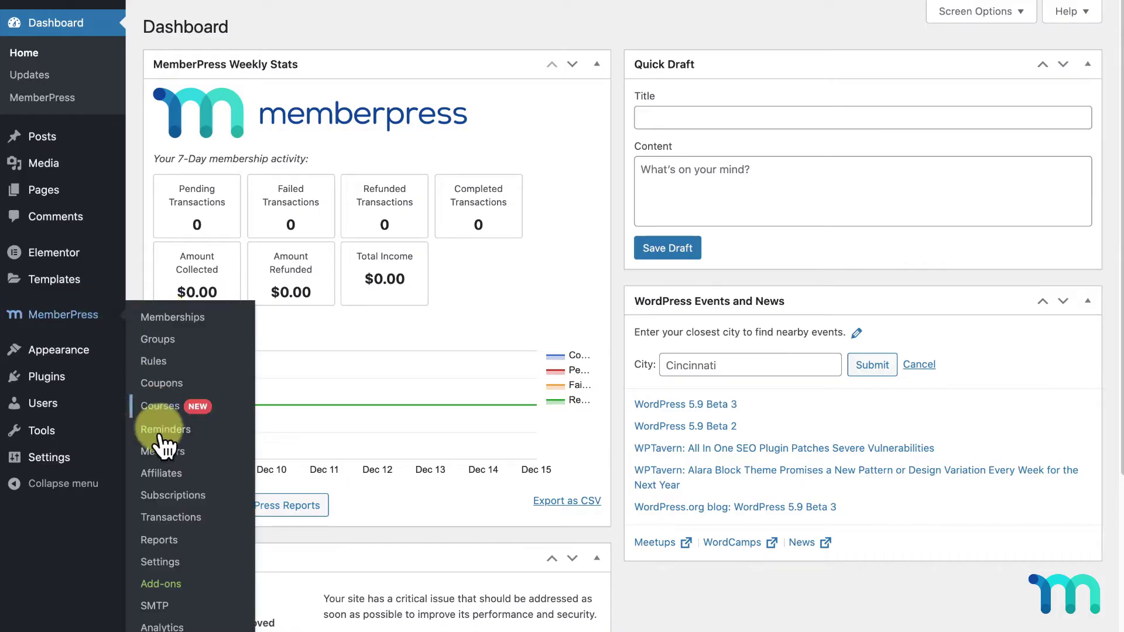
left_click(172, 563)
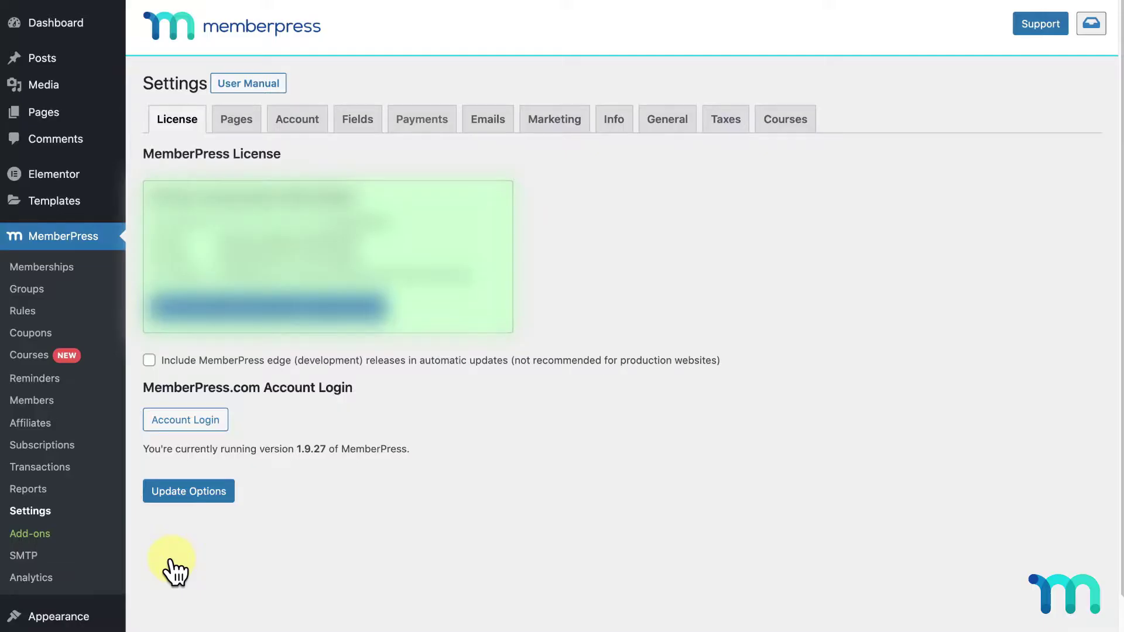
left_click(419, 123)
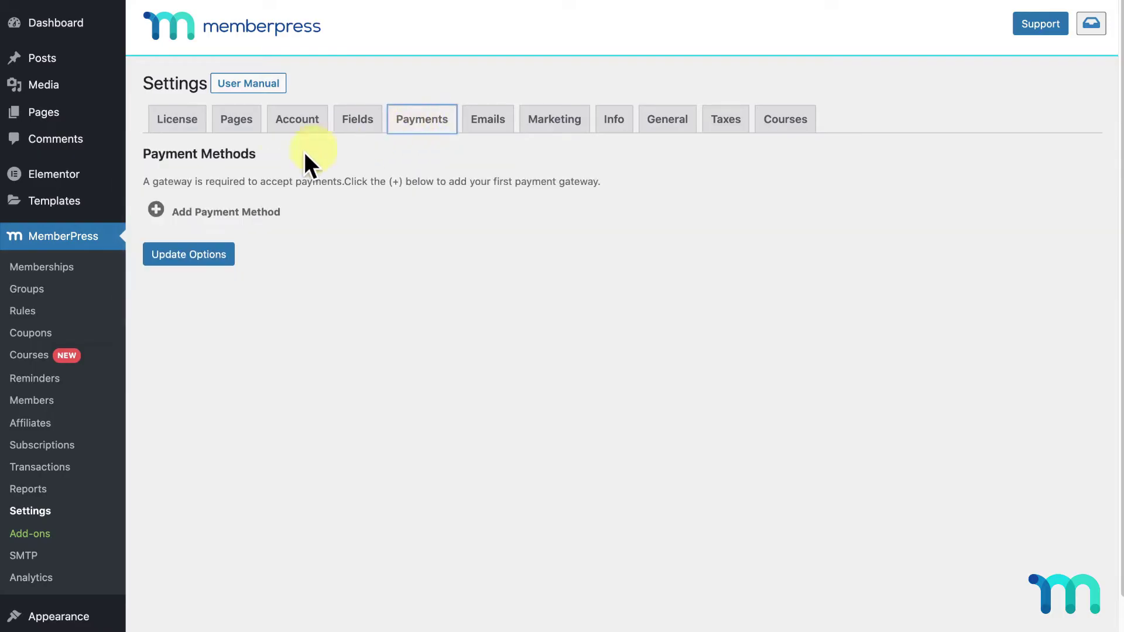
left_click(166, 212)
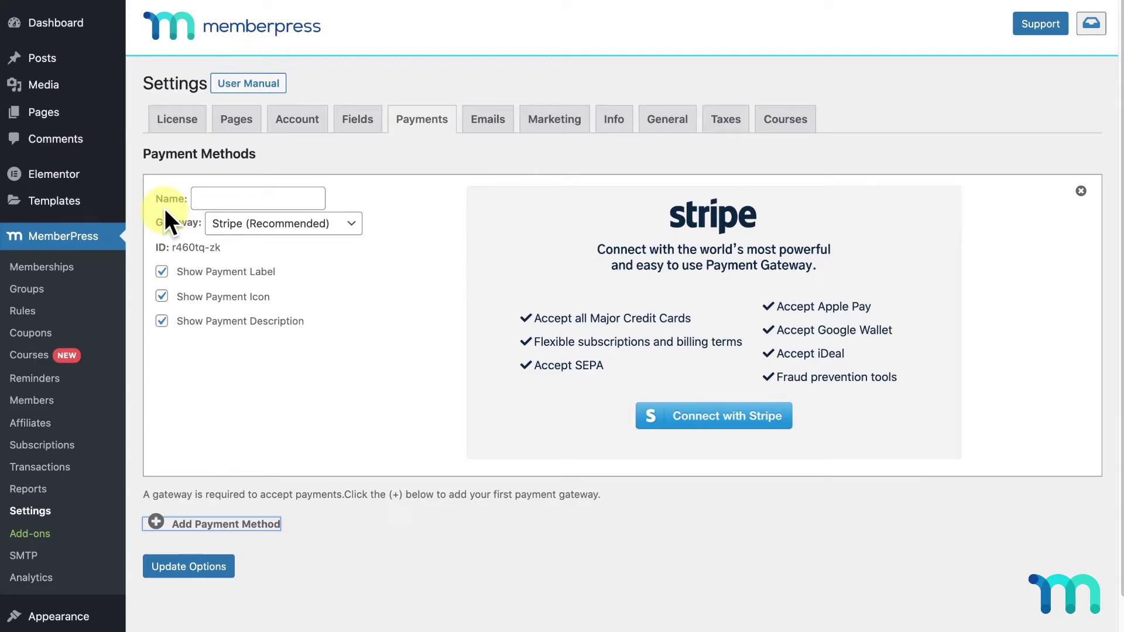
left_click(335, 222)
left_click(335, 222)
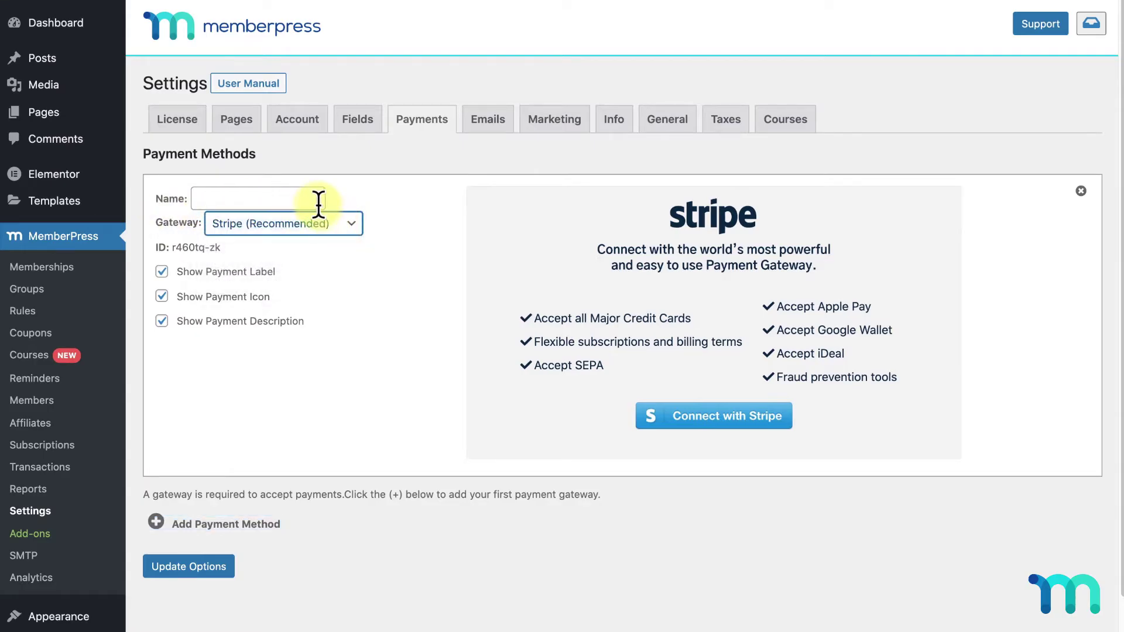
left_click(311, 198)
type("Pay with Credit Card")
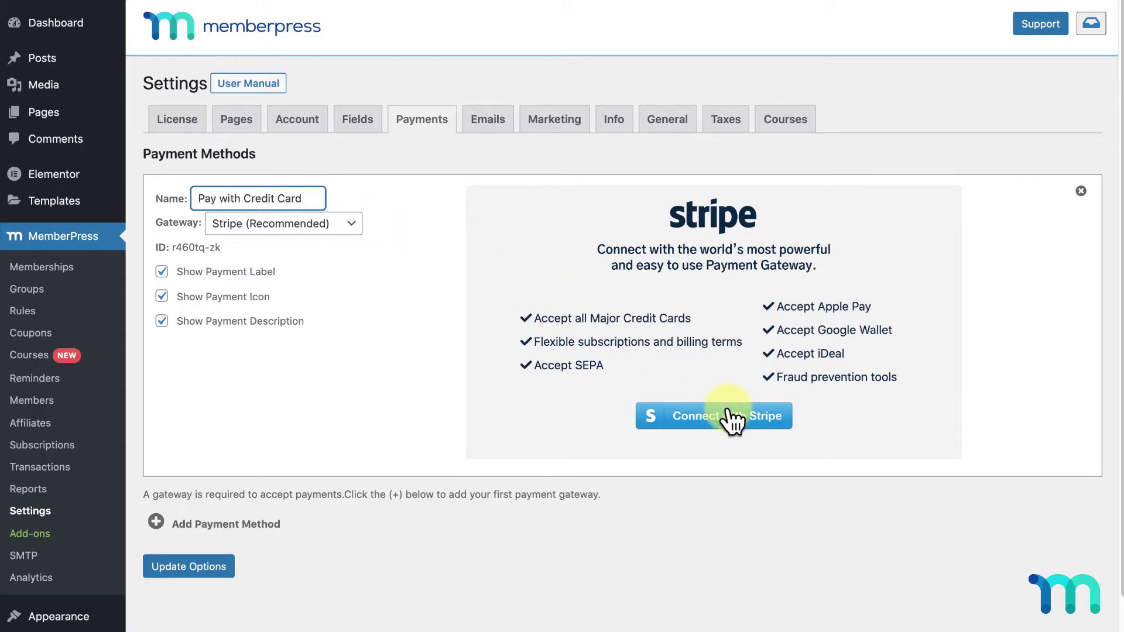
left_click(726, 416)
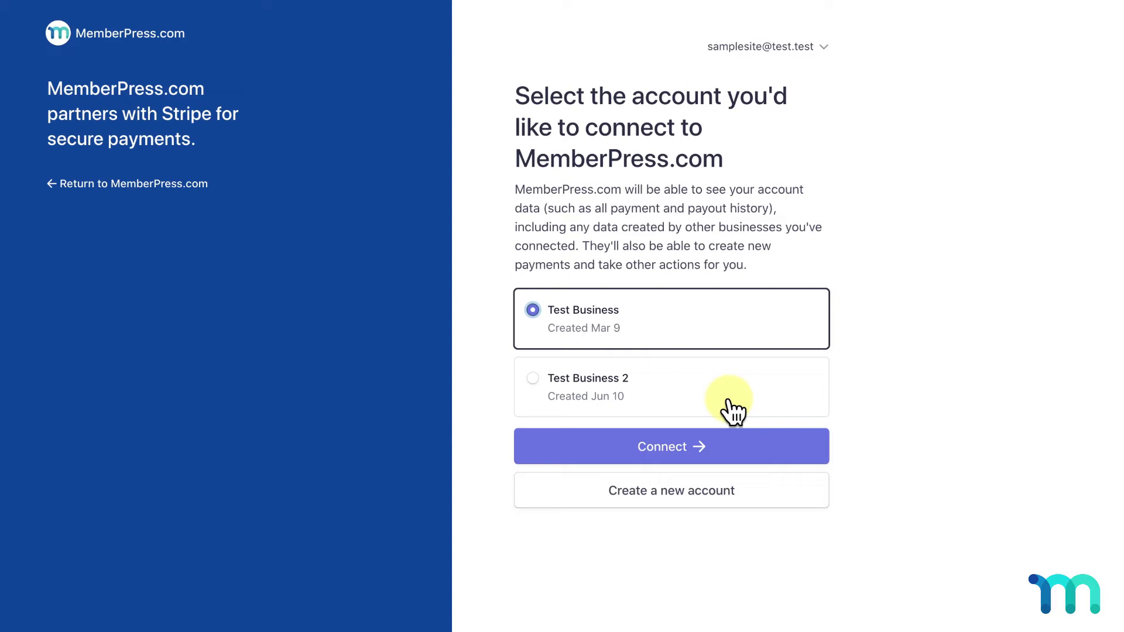
left_click(743, 448)
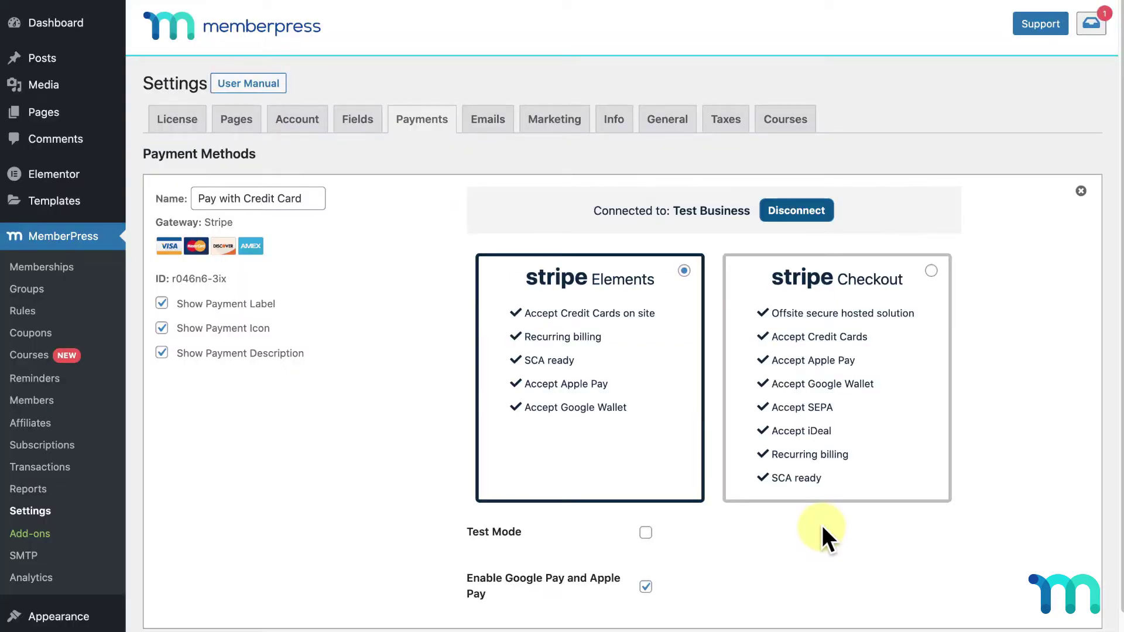
- Enable Test Mode on the 'Pay with Credit Card' Stripe method and save the payment options
left_click(646, 533)
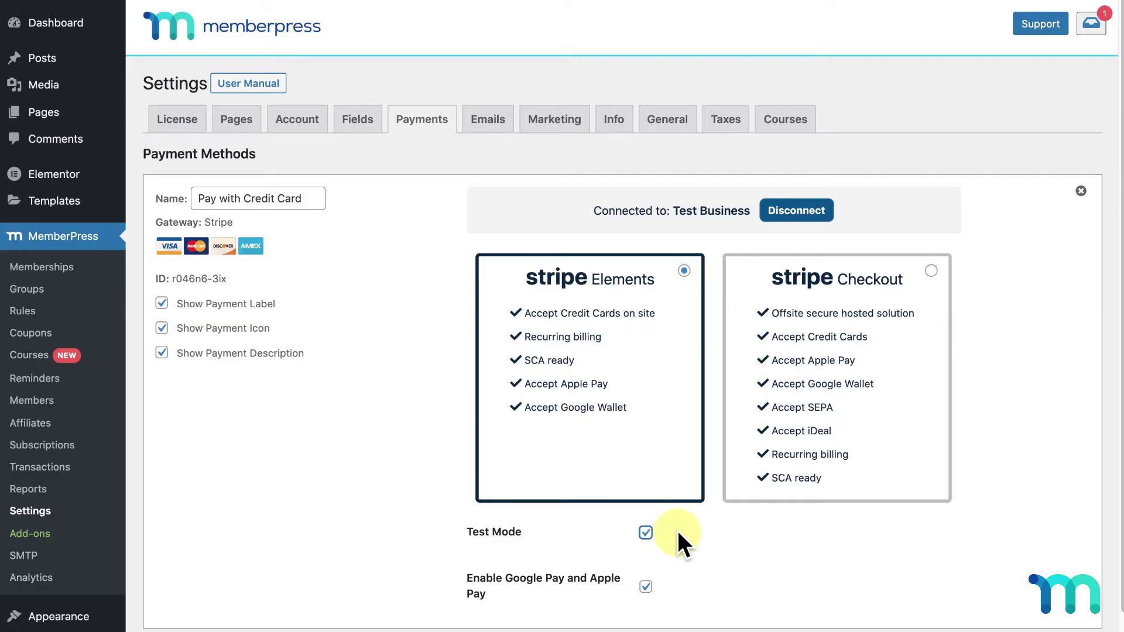
scroll(677, 533, "down", 3)
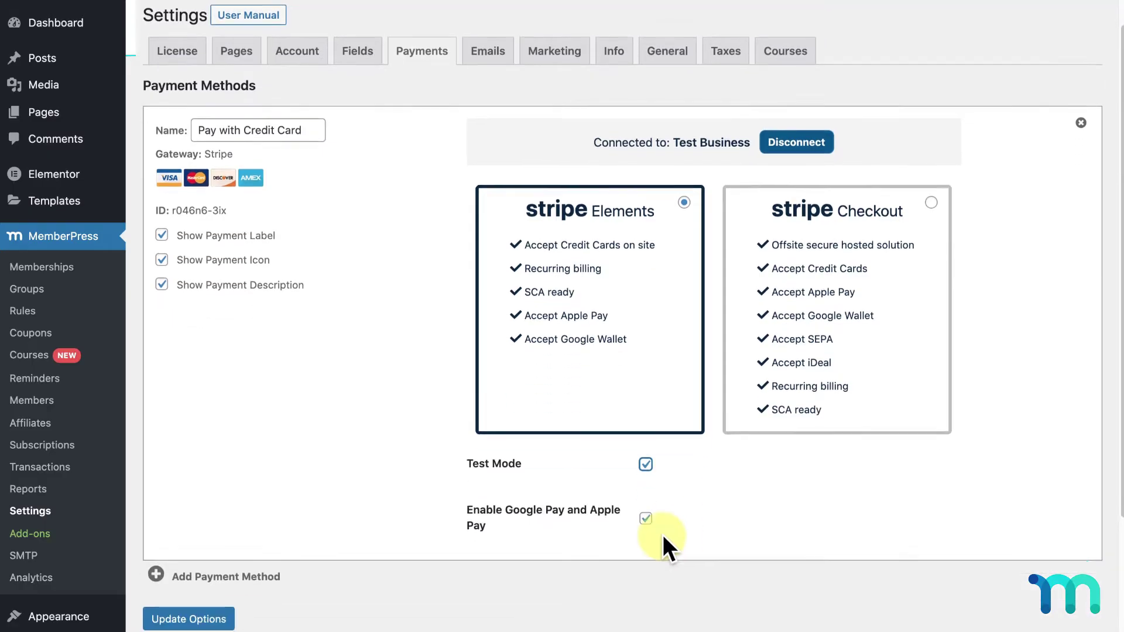
left_click(218, 571)
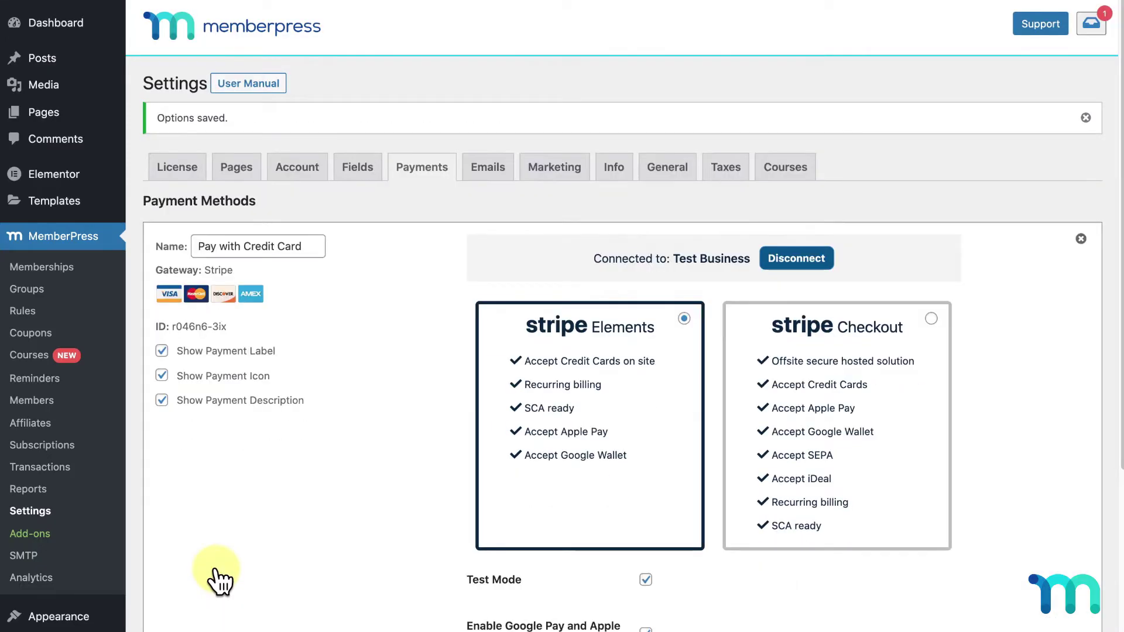
- Create a 'Premium' membership priced 20, billed recurring monthly, with a trial period
left_click(80, 272)
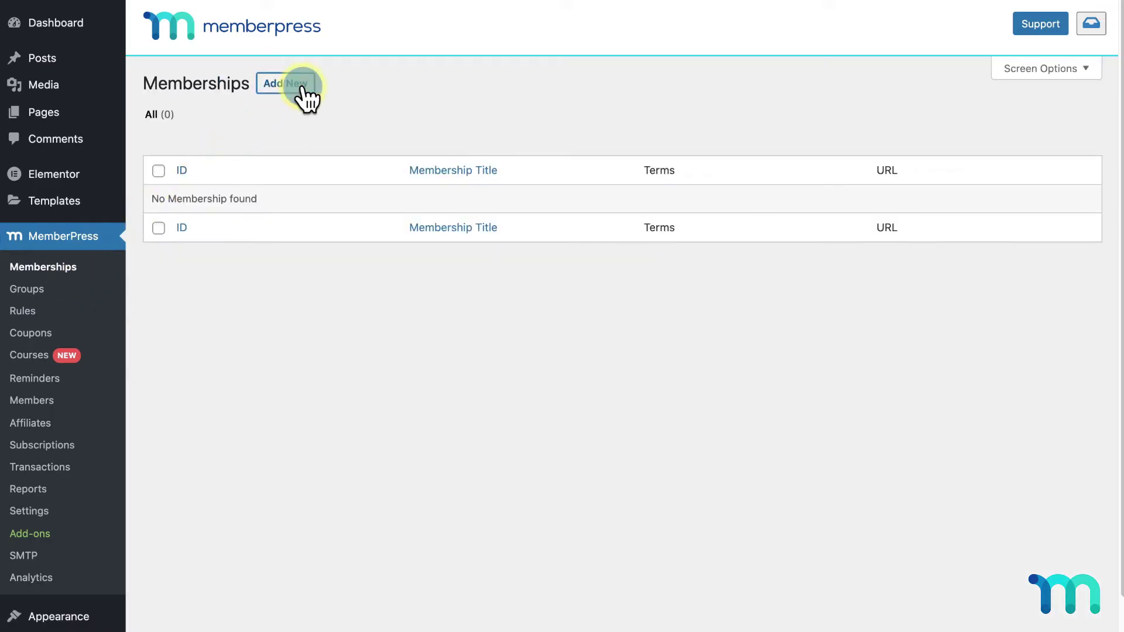
left_click(301, 88)
type("Premium")
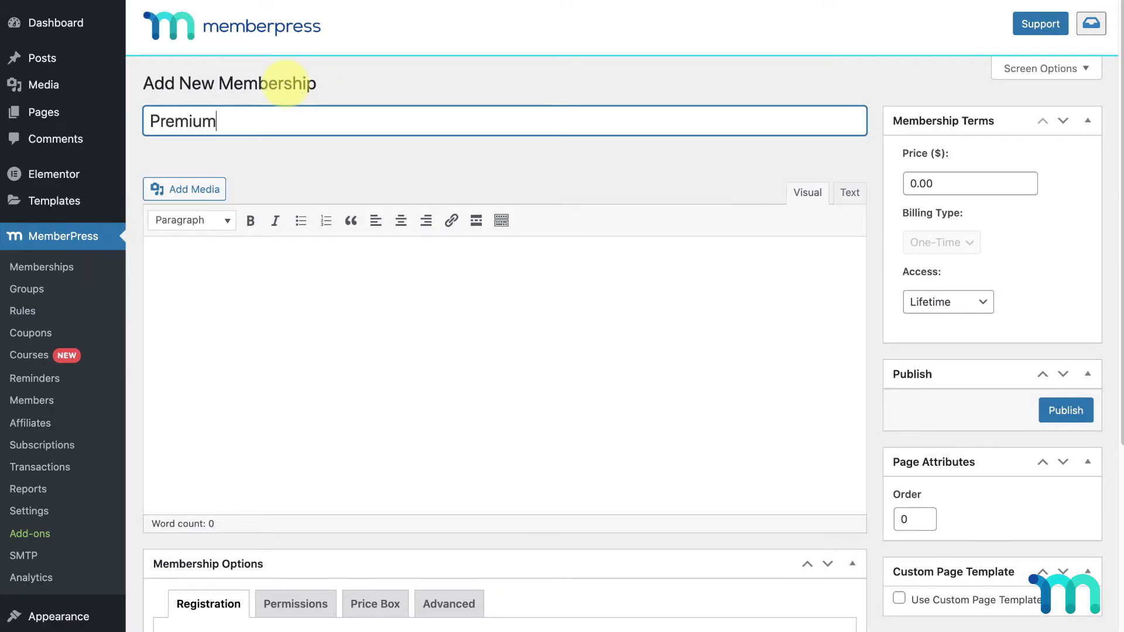
left_click(918, 182)
type("20")
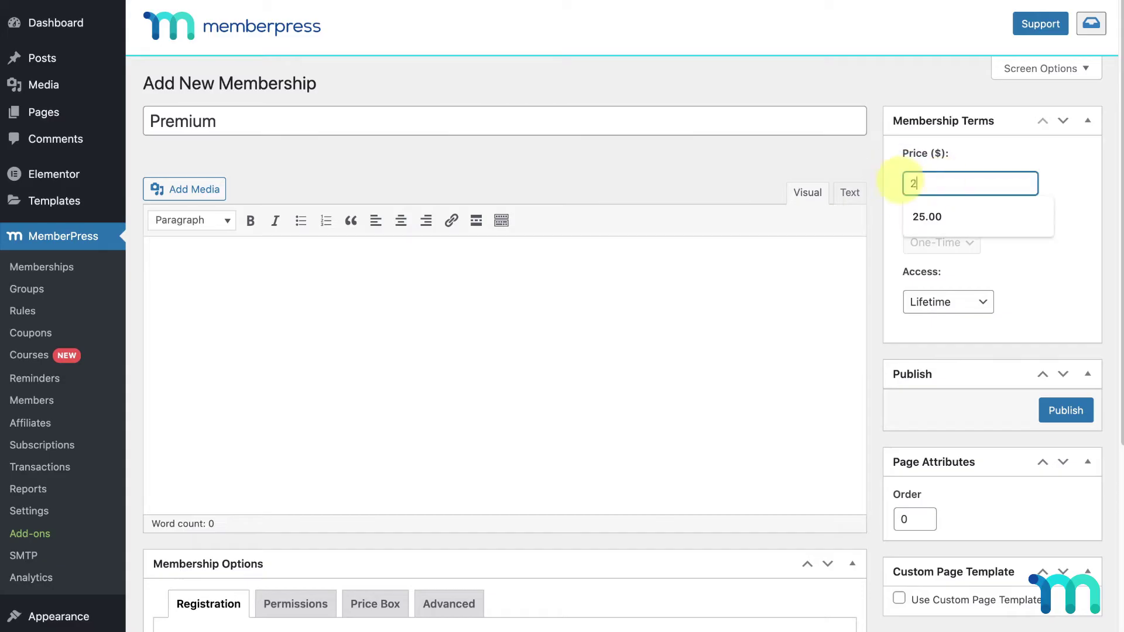
left_click(1028, 233)
left_click(966, 243)
left_click(937, 228)
left_click(975, 301)
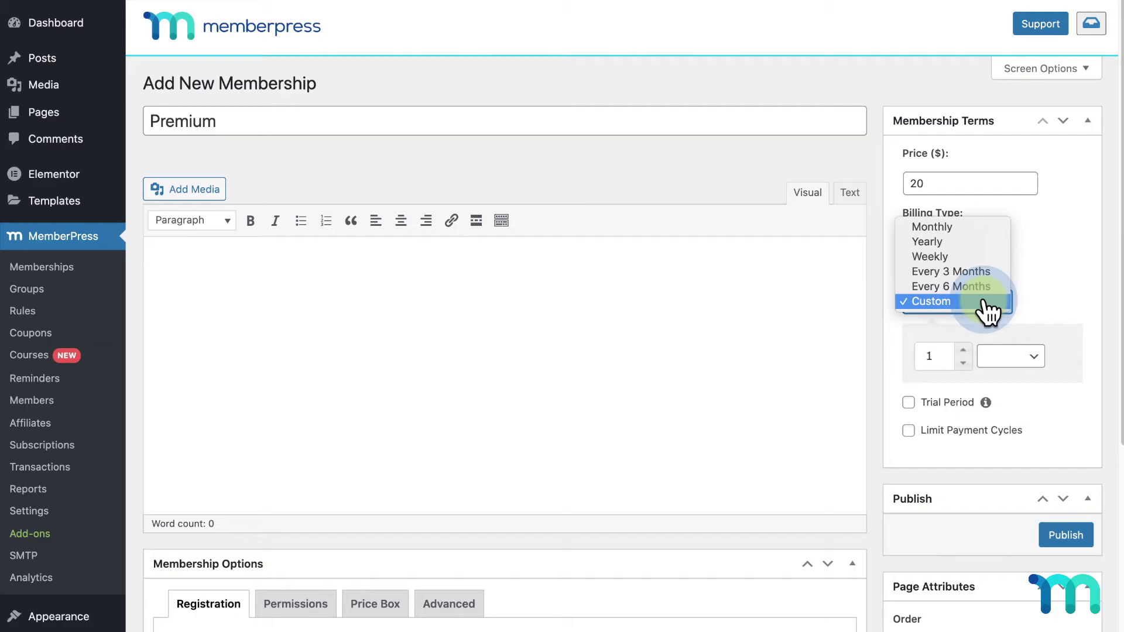
left_click(977, 230)
left_click(908, 333)
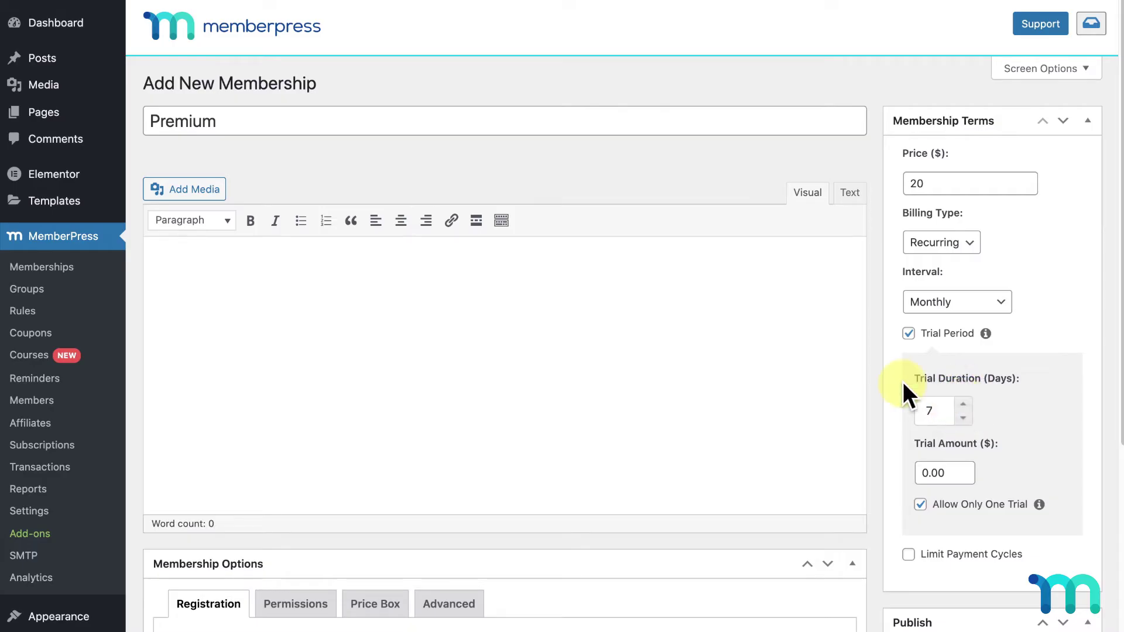
- Add the description 'Access to videos and a gardening course. 7 day free trial!' and publish
left_click(696, 311)
type("Access to videos and a gardening course. 7 day free trial!")
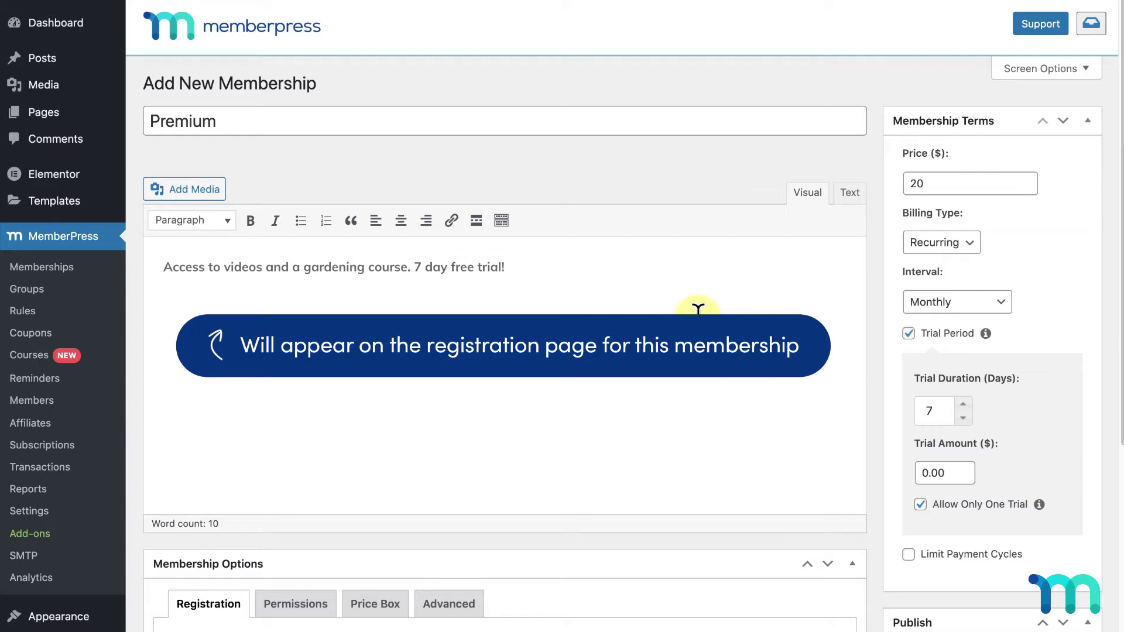
scroll(698, 311, "down", 3)
left_click(1056, 520)
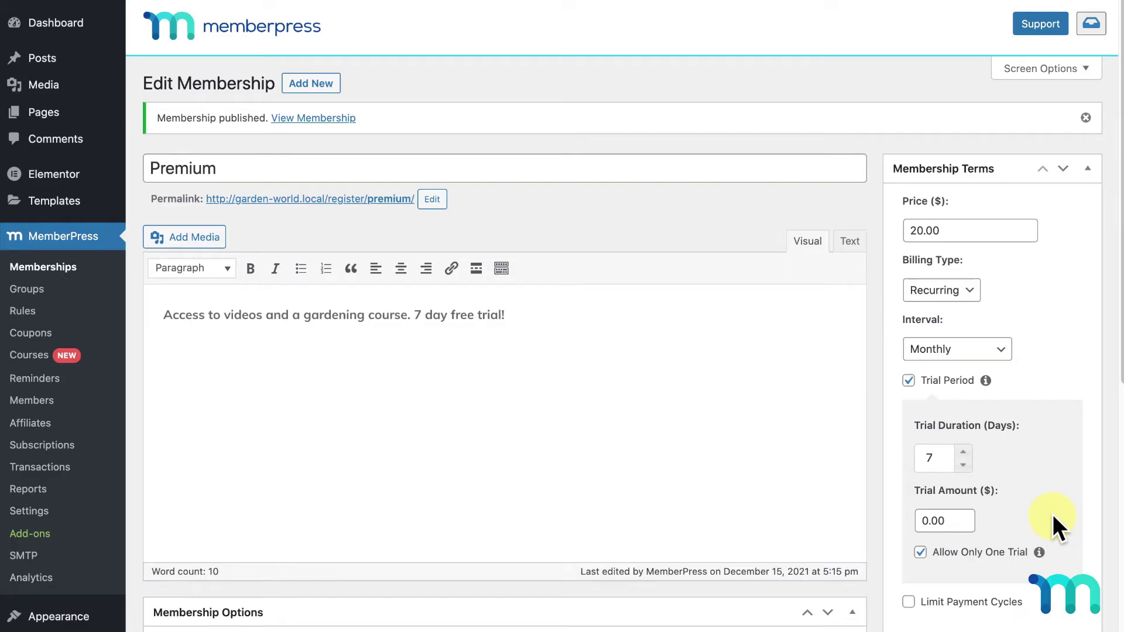
- Start a new rule protecting the child pages of the Videos page
left_click(45, 318)
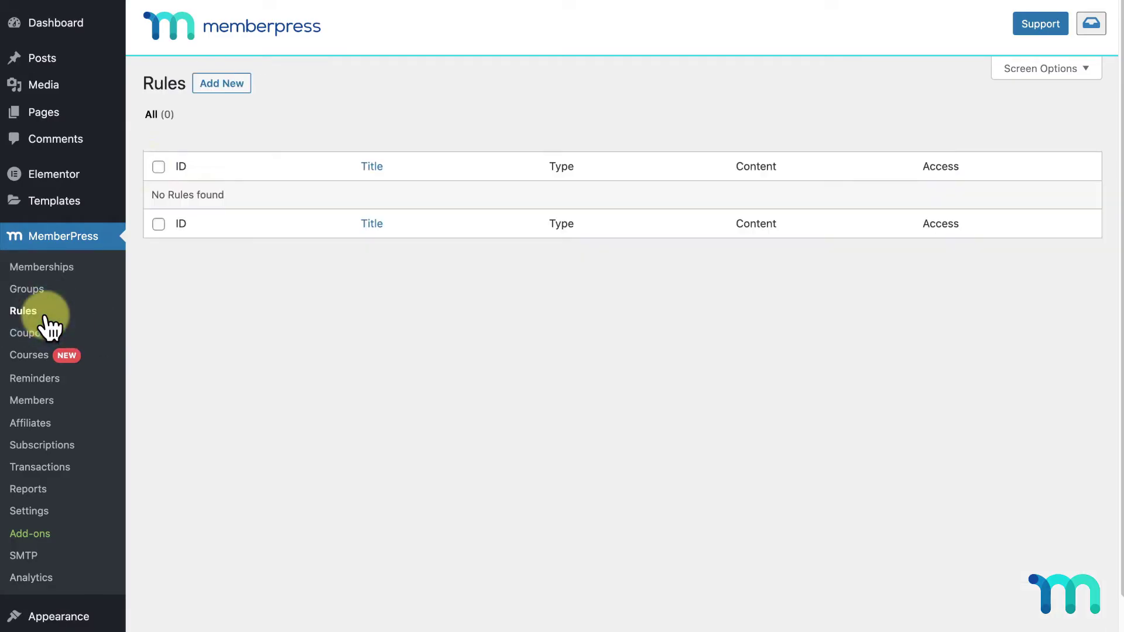
left_click(222, 85)
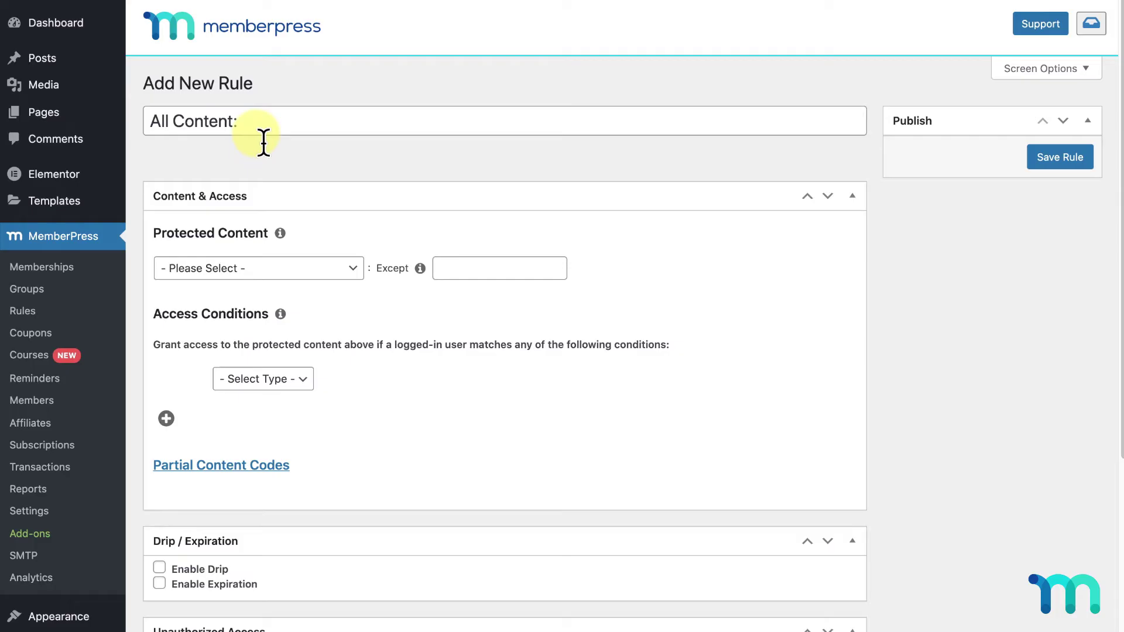
left_click(352, 268)
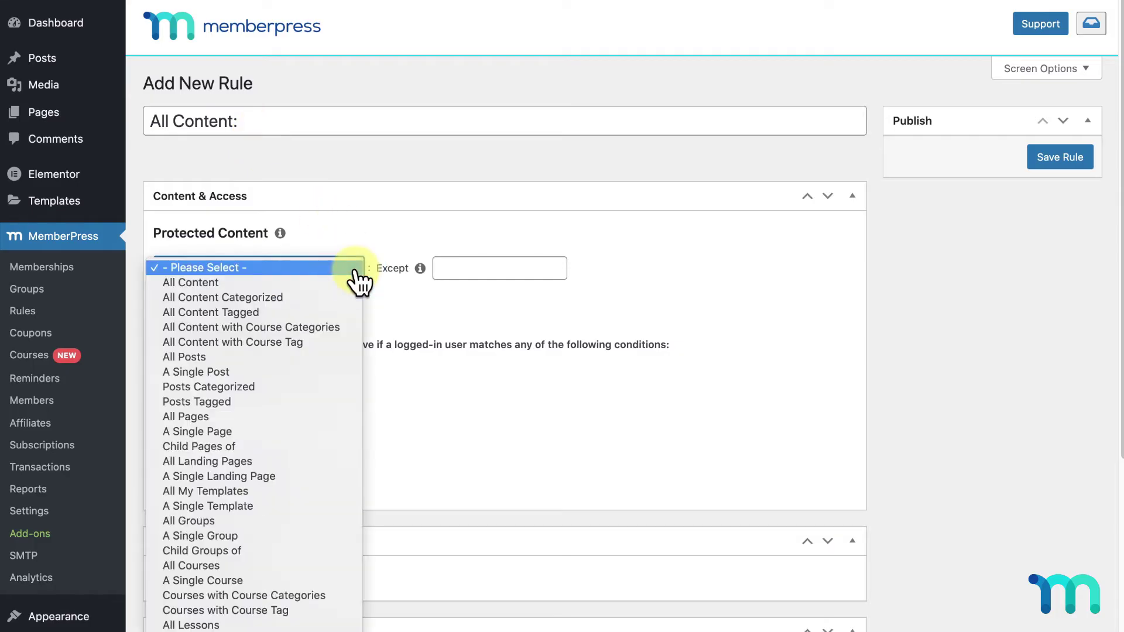
left_click(261, 447)
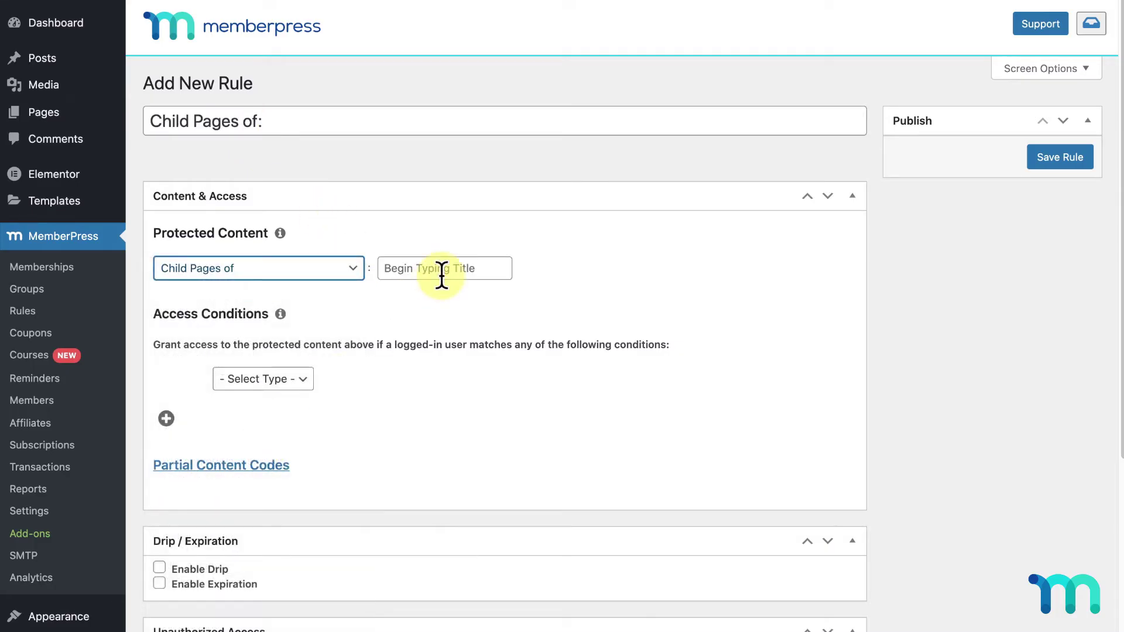
left_click(440, 271)
type("vide")
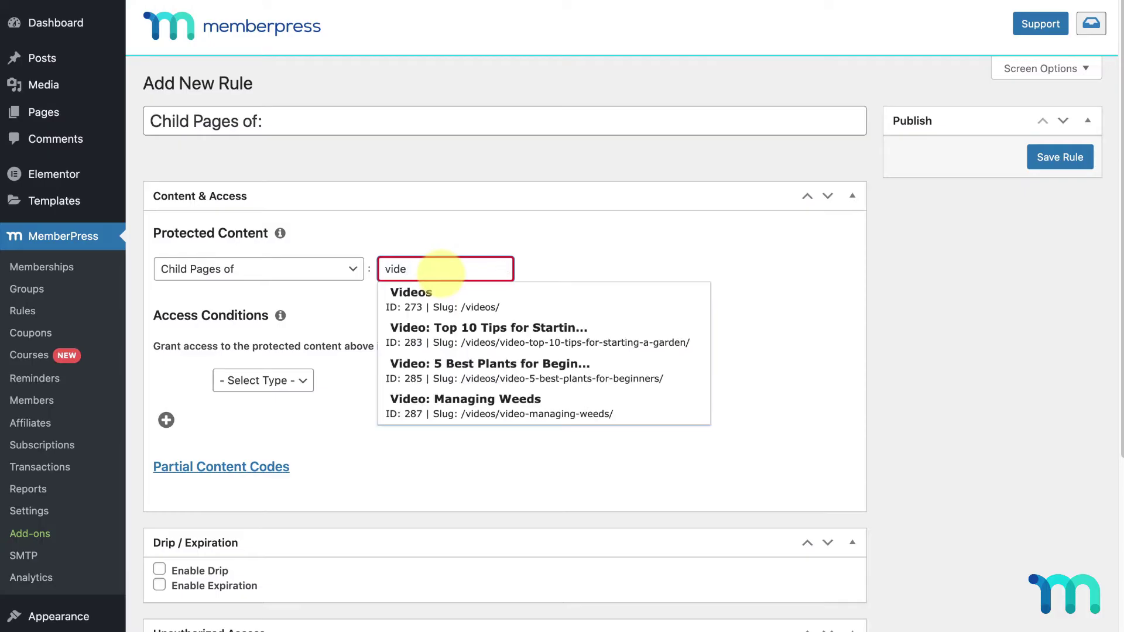
left_click(471, 298)
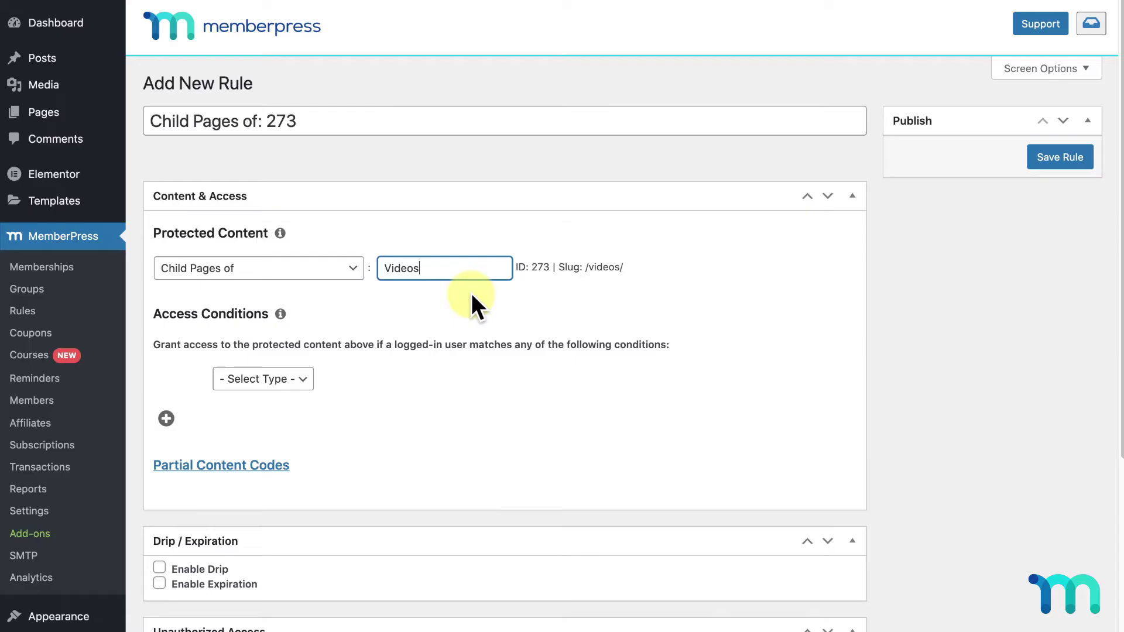
- Set the access condition to Membership is Premium and save the rule
left_click(306, 379)
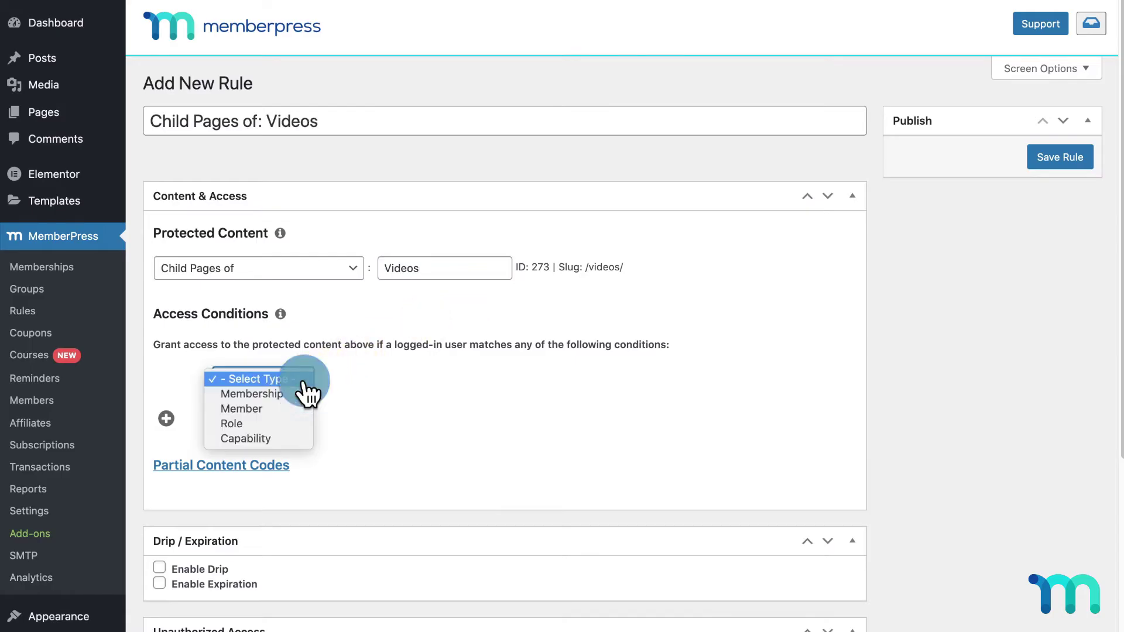
left_click(300, 391)
left_click(450, 385)
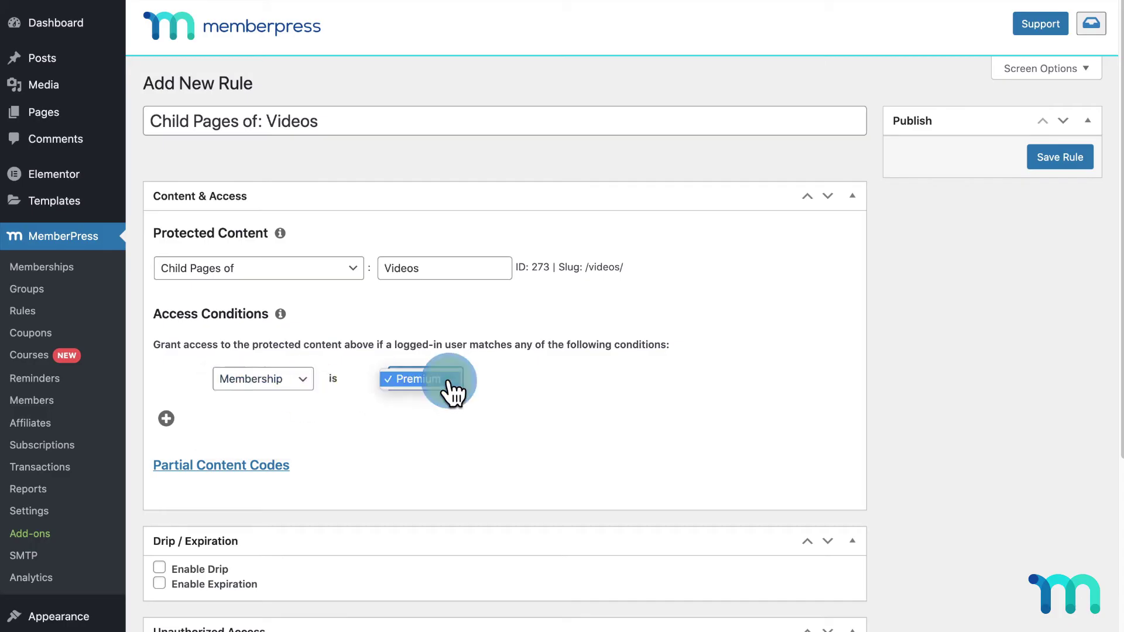
left_click(453, 386)
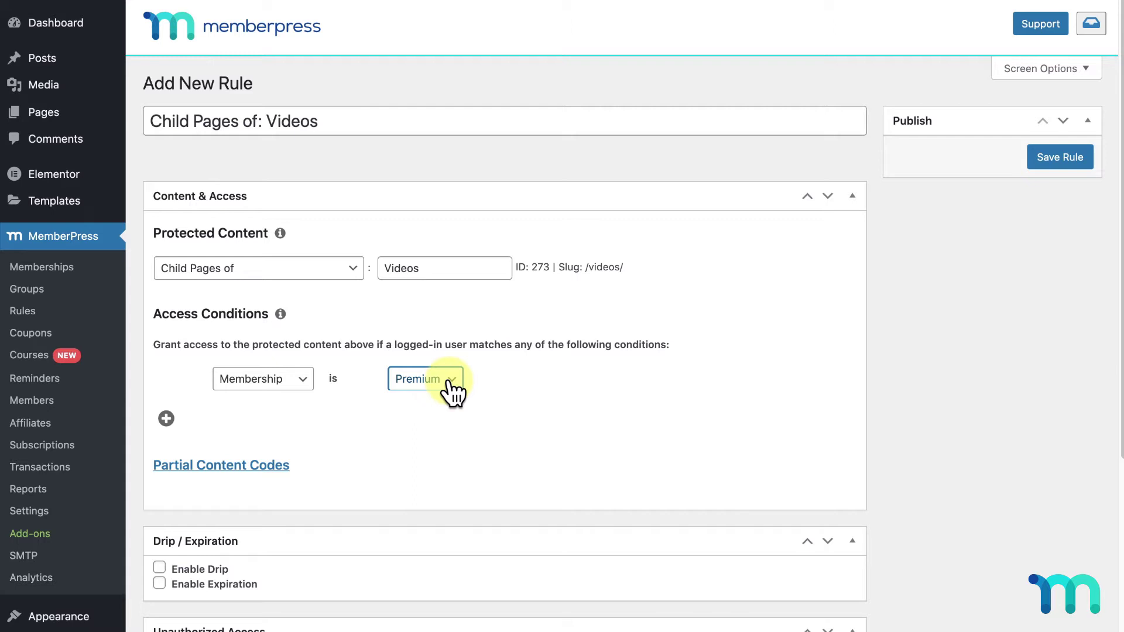
left_click(1059, 157)
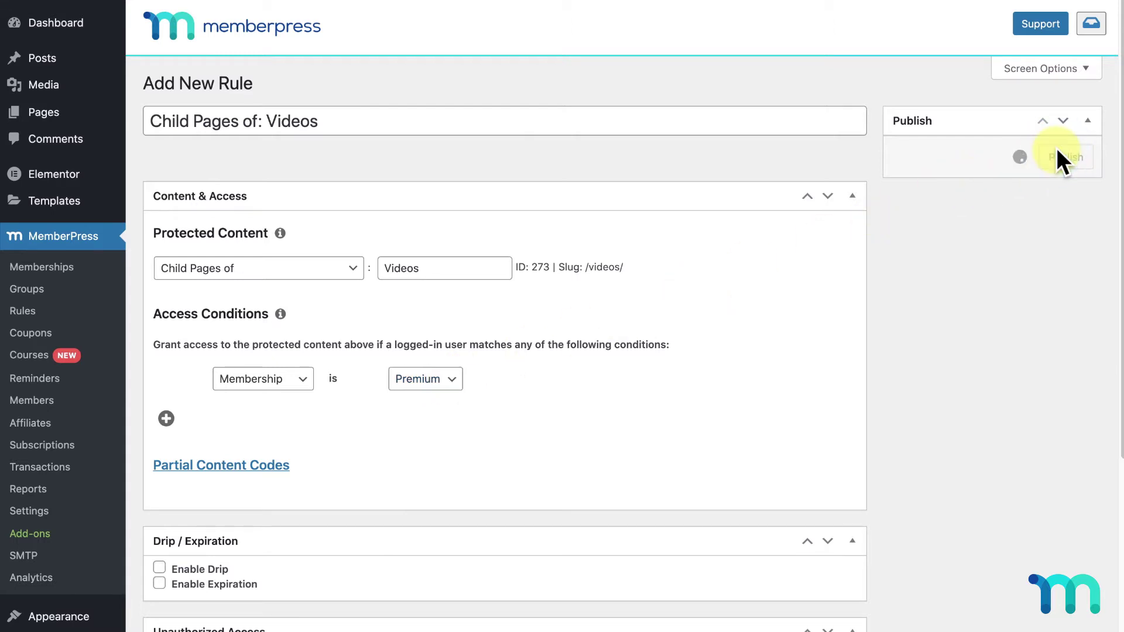
- Add a rule protecting the single course Gardening 101 for Membership is Premium, and save it
left_click(258, 86)
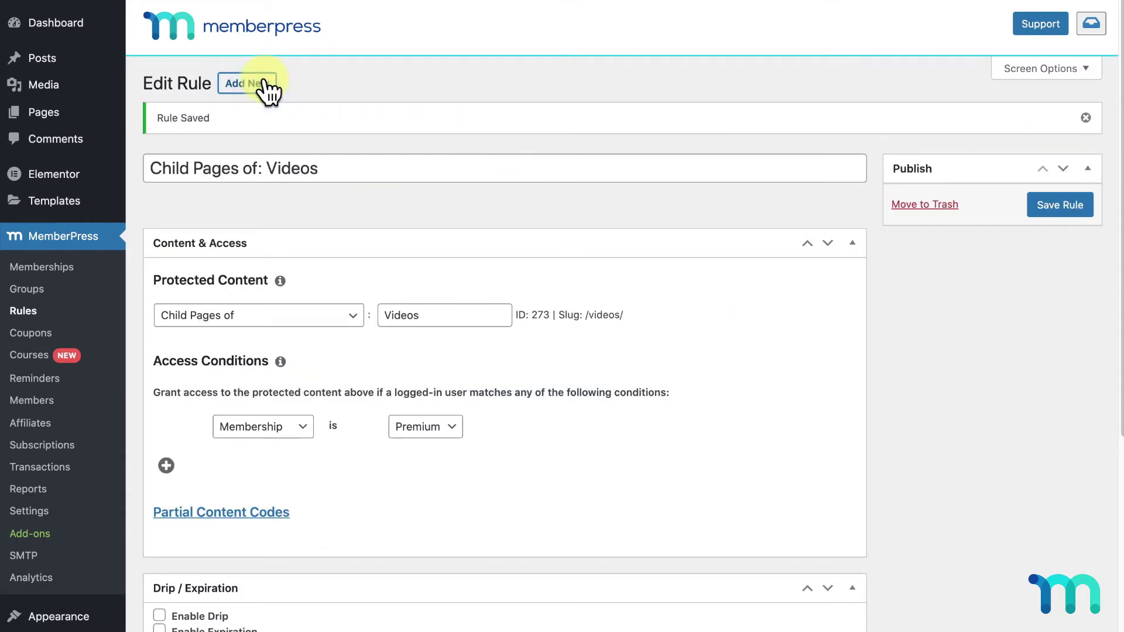
left_click(353, 272)
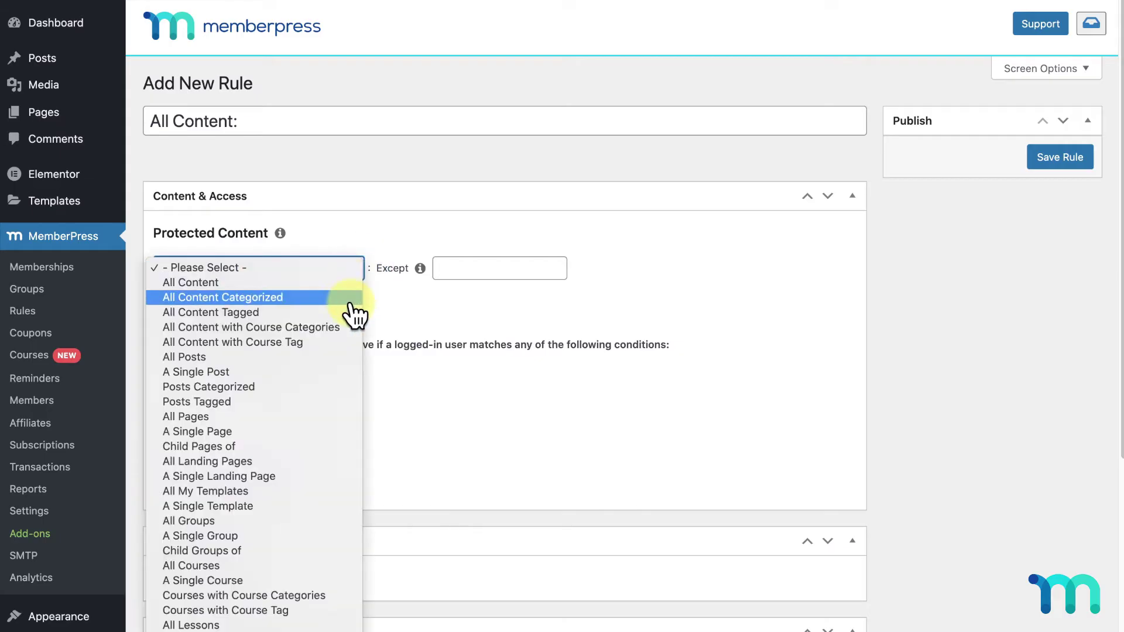
left_click(263, 580)
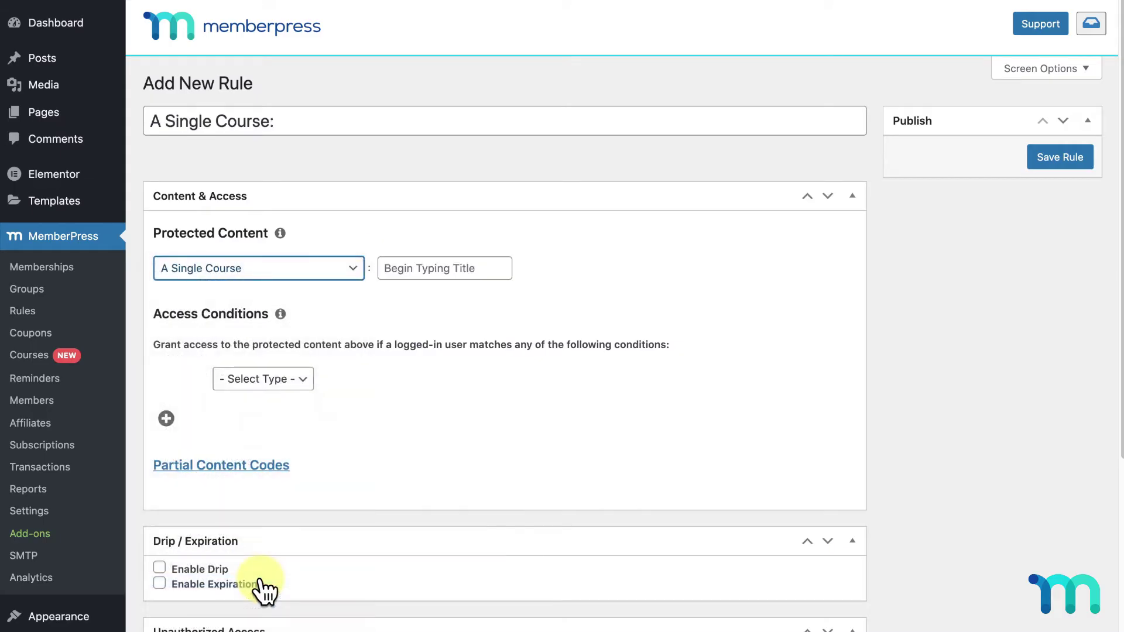
left_click(450, 270)
type("gard")
left_click(479, 293)
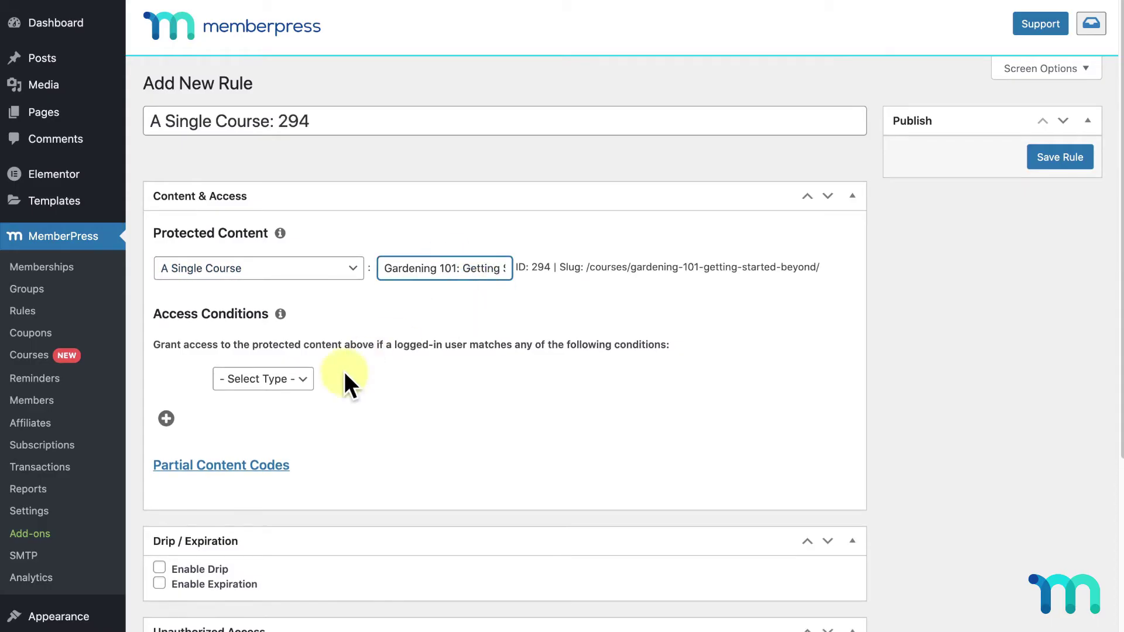
left_click(295, 381)
left_click(296, 395)
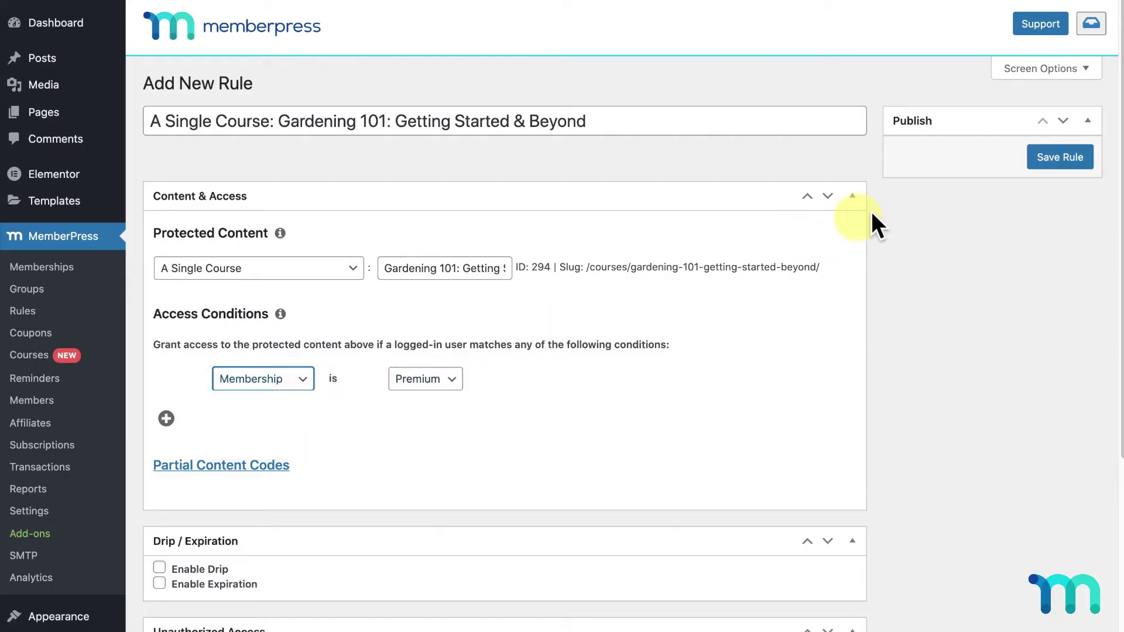
left_click(1041, 164)
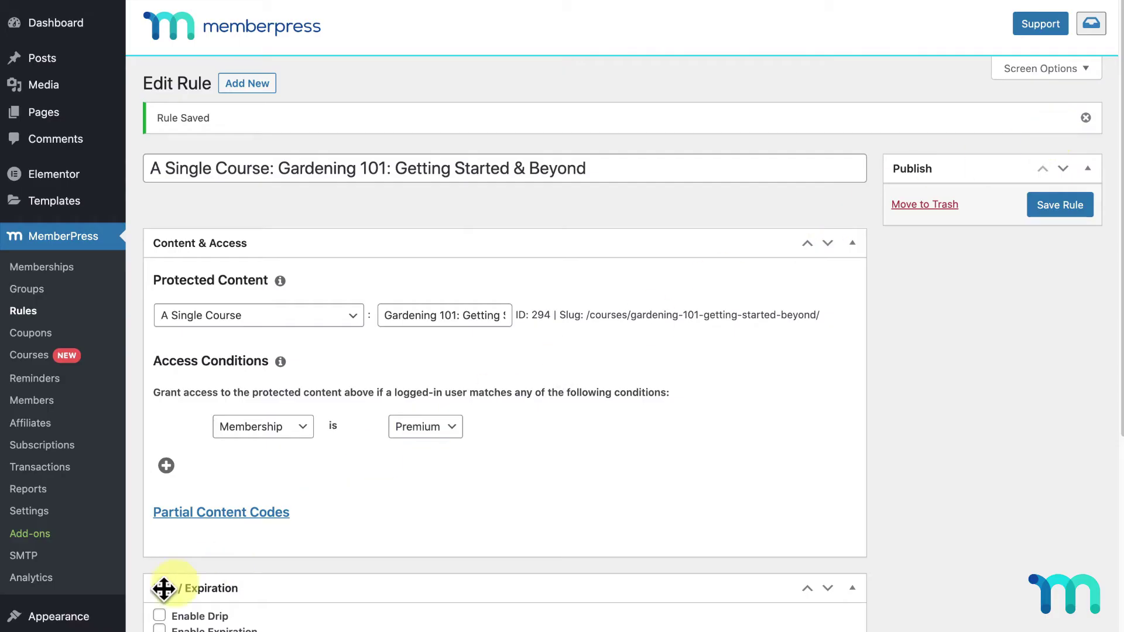
- Add the Premium membership as an item in the Main menu
mouse_move(53, 615)
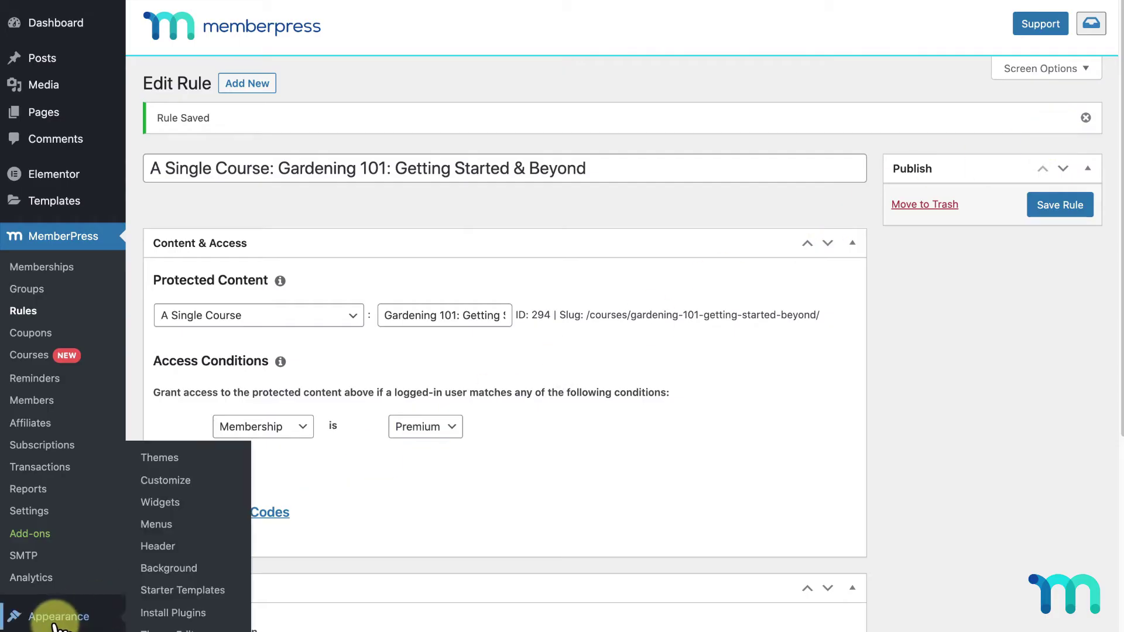
left_click(157, 525)
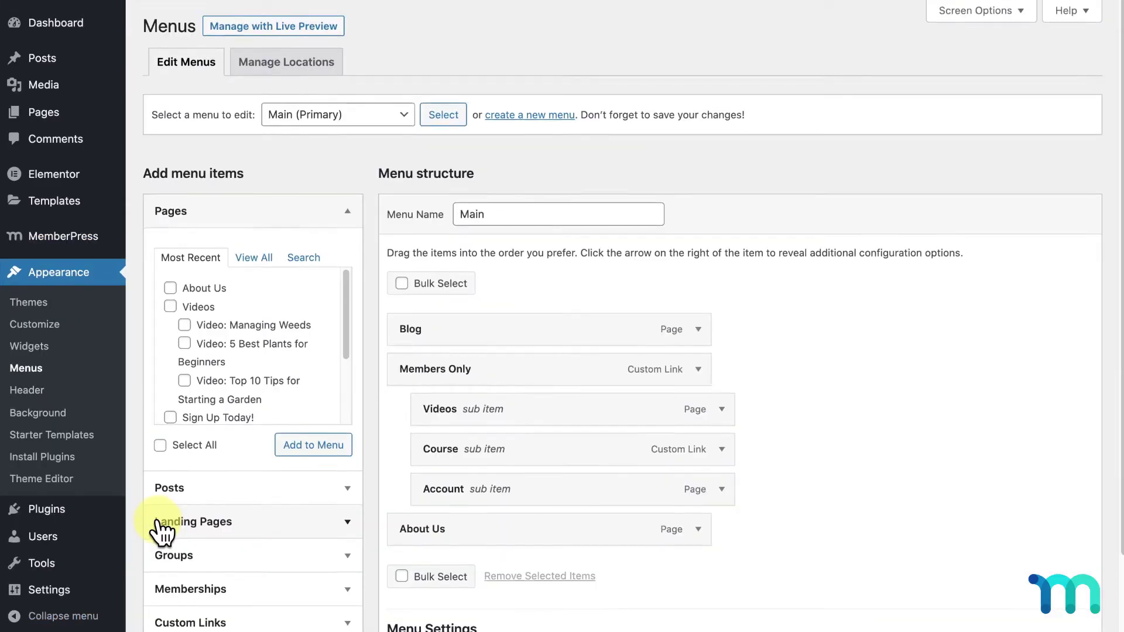
scroll(252, 503, "down", 3)
left_click(349, 449)
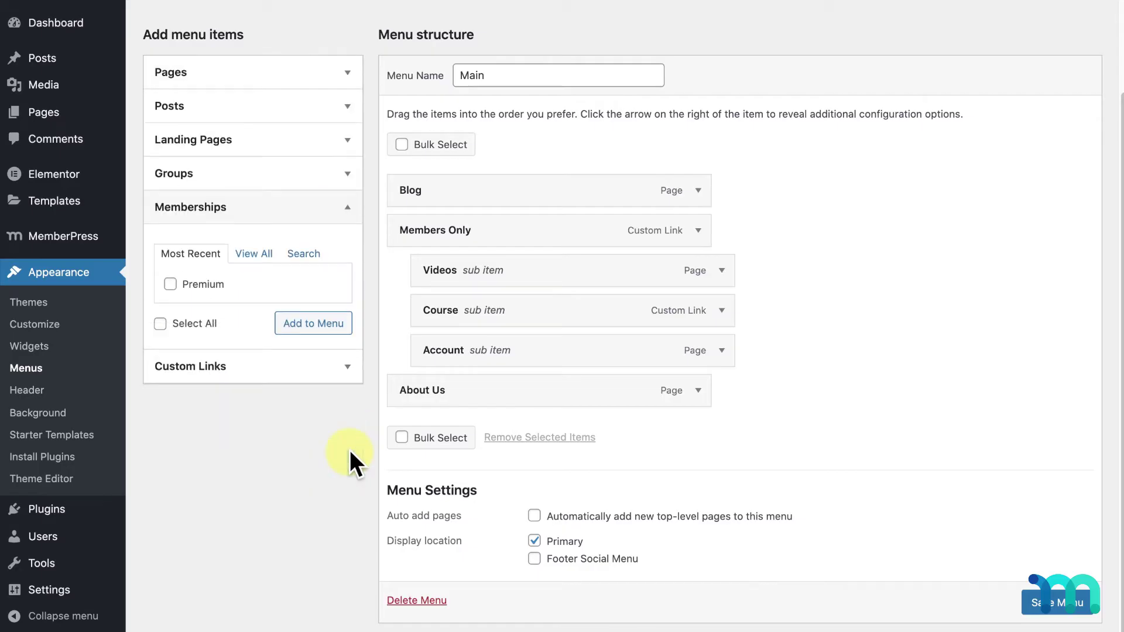
left_click(170, 285)
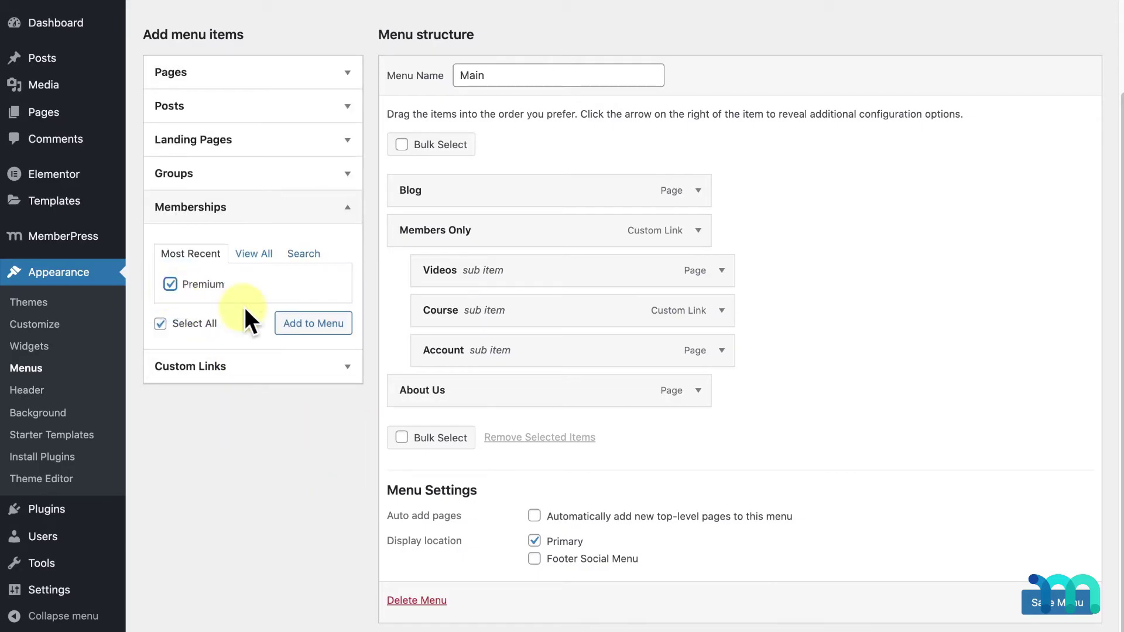
left_click(296, 329)
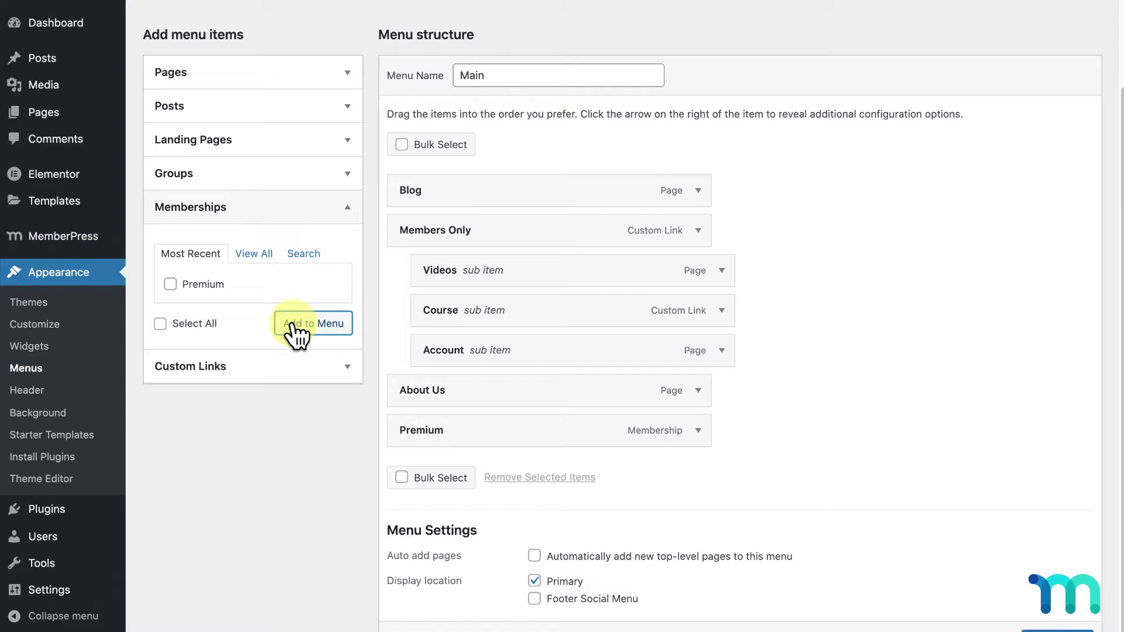
- Change the Premium item's navigation label to 'Sign Up' and save the Main menu
scroll(598, 380, "down", 1)
left_click(700, 390)
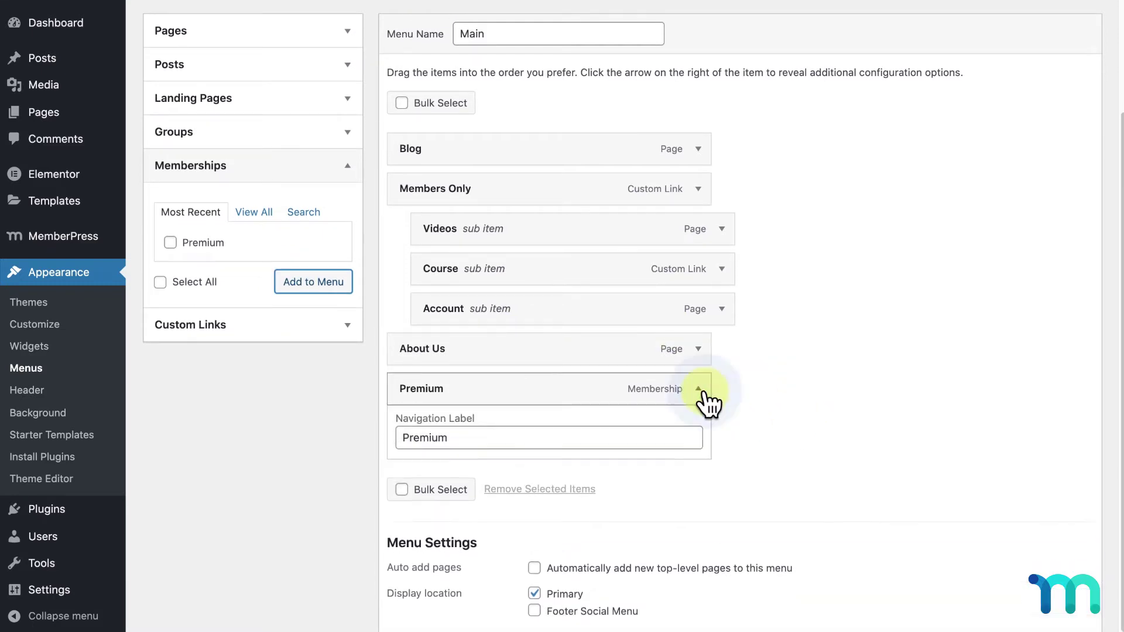
left_click_drag(549, 441, 401, 445)
type("Sign Up")
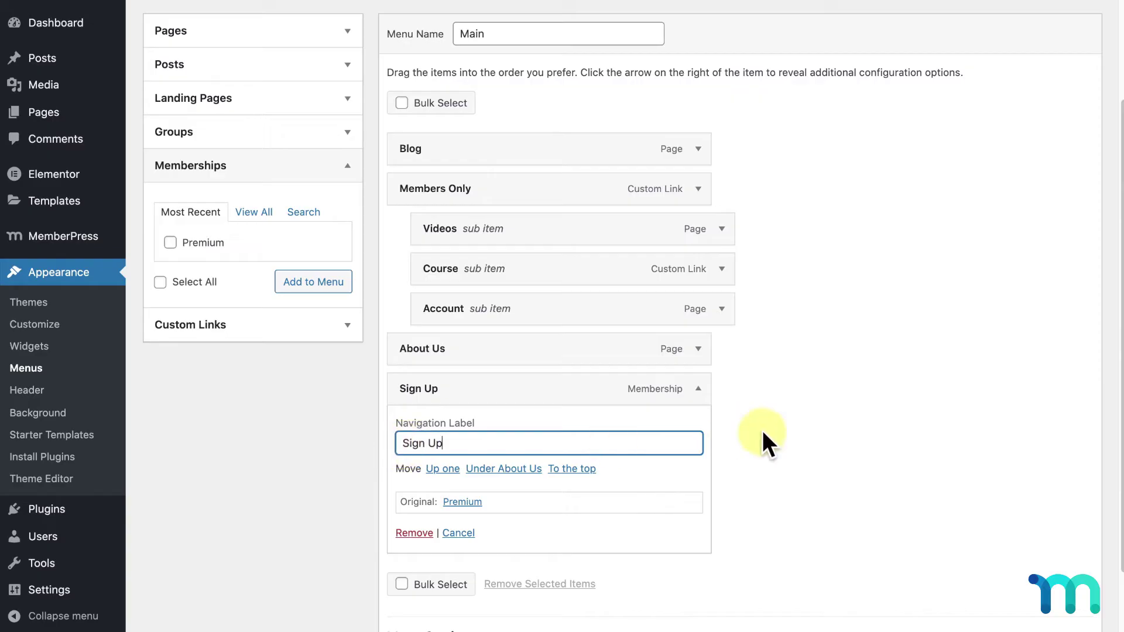
scroll(1042, 602, "down", 3)
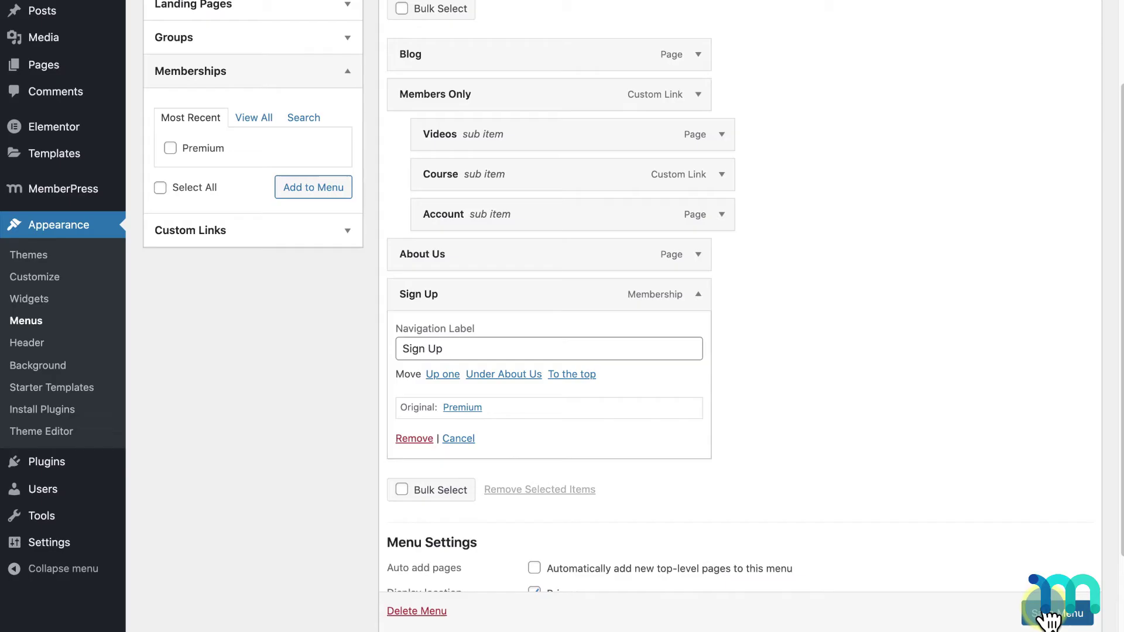
left_click(1048, 615)
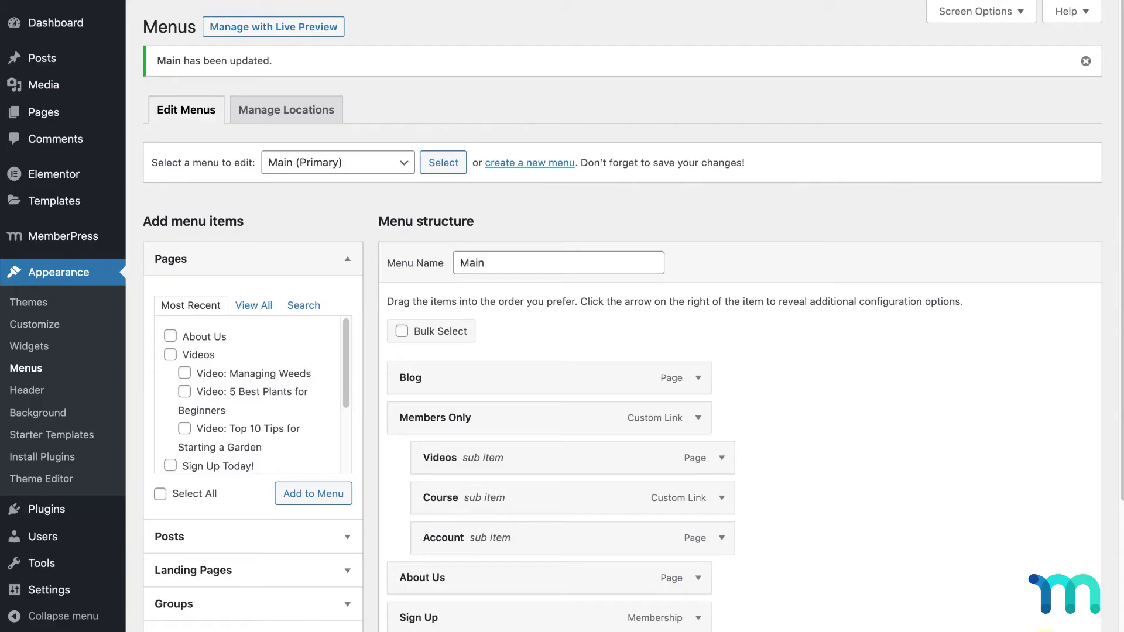
left_click(68, 515)
- Search for 'login or logout menu item', then install and activate that plugin
left_click(254, 34)
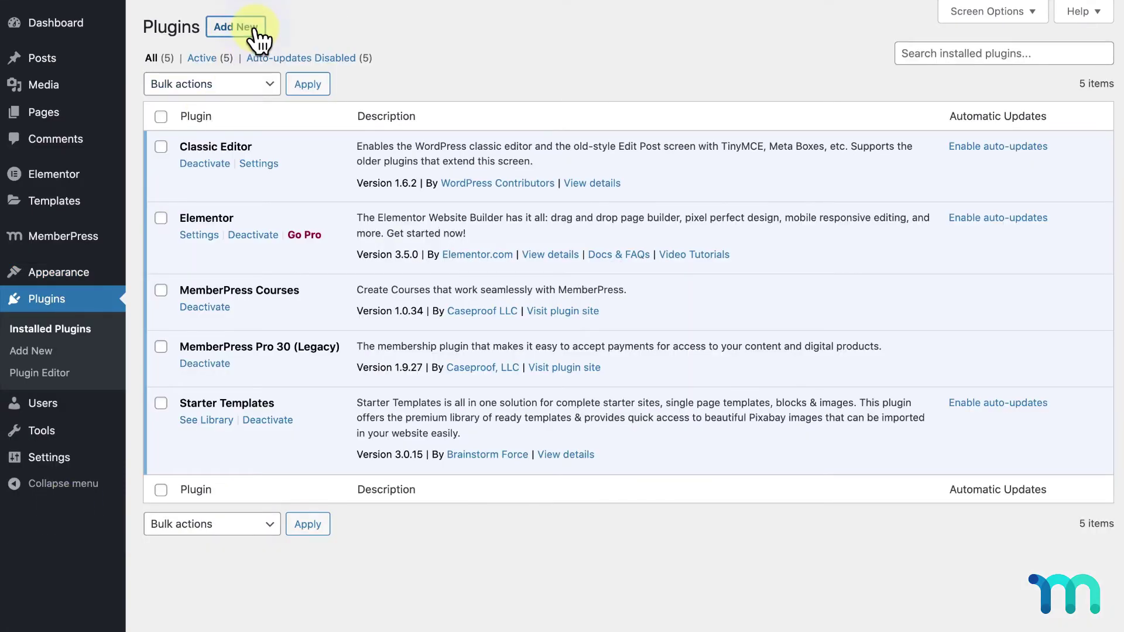
left_click(917, 69)
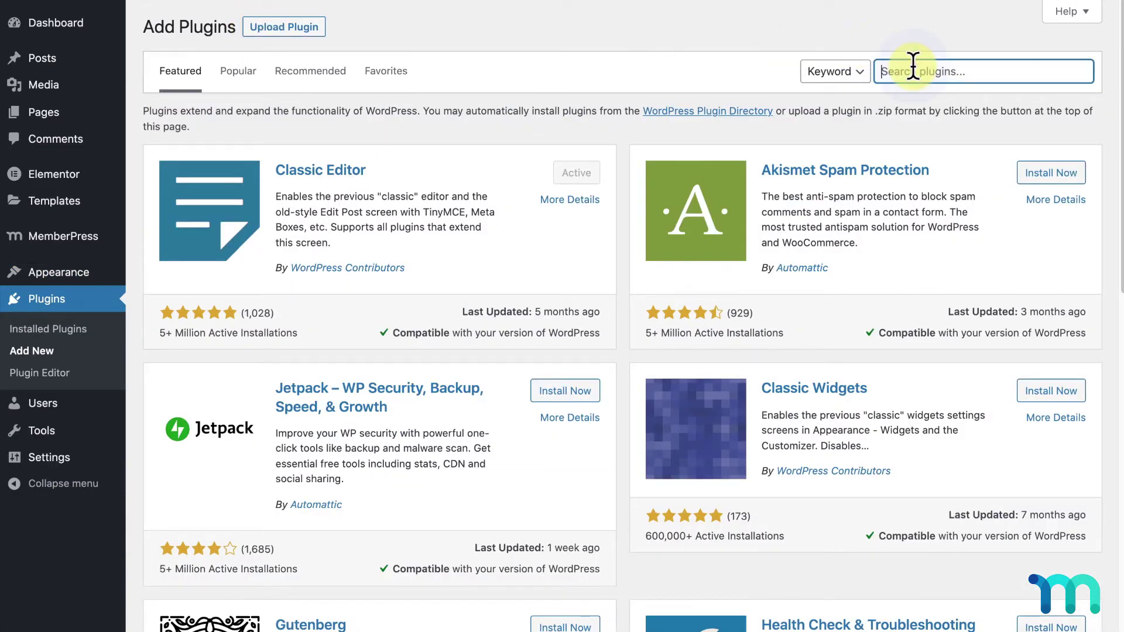
type("login or logout menu item")
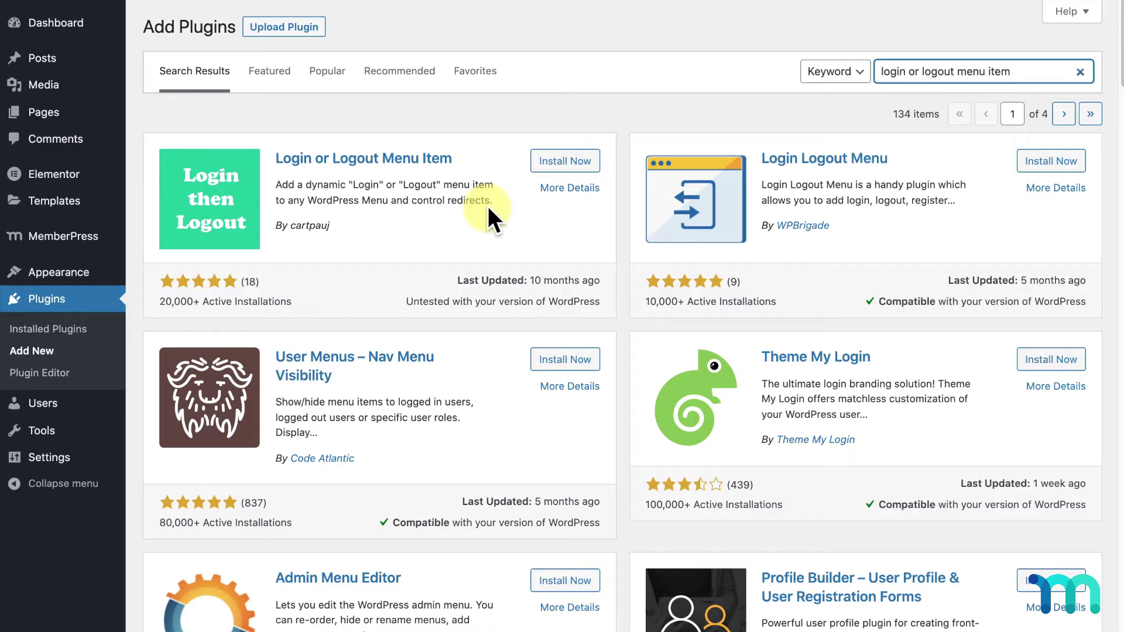
left_click(573, 167)
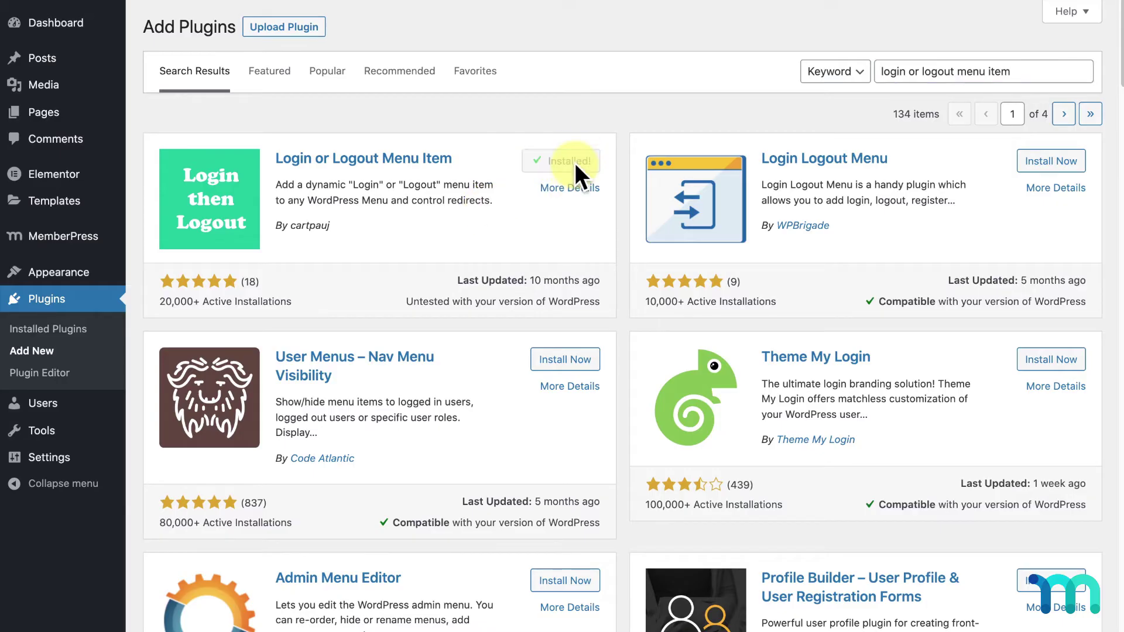
left_click(576, 170)
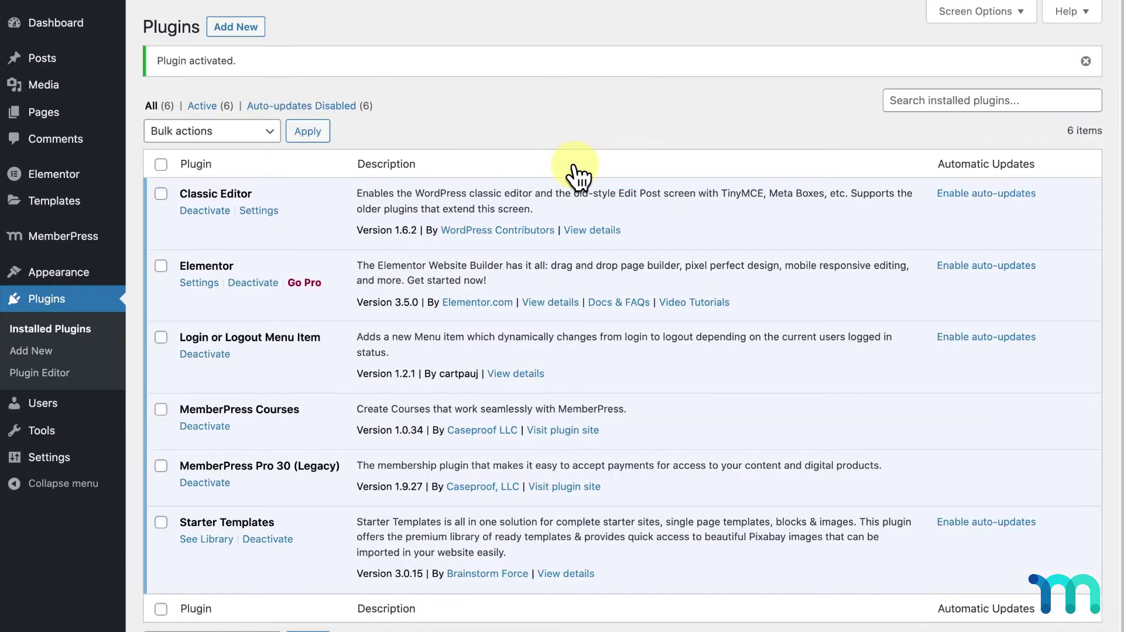
mouse_move(71, 274)
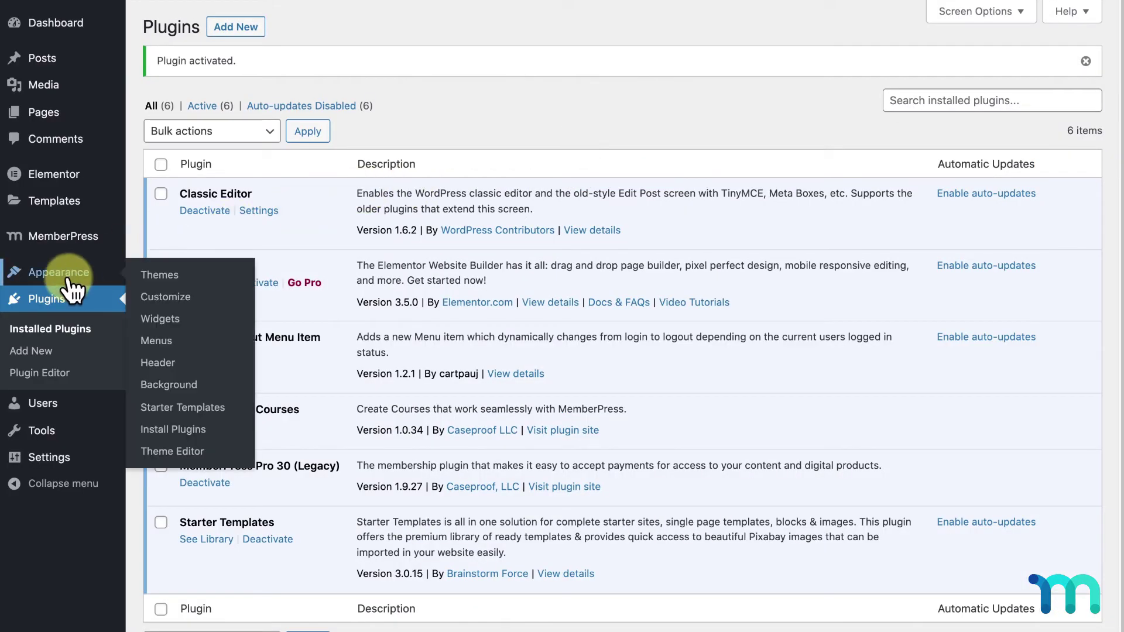
- Add the Log In|Log Out link from Login/Logout to the Main menu and save it
left_click(157, 342)
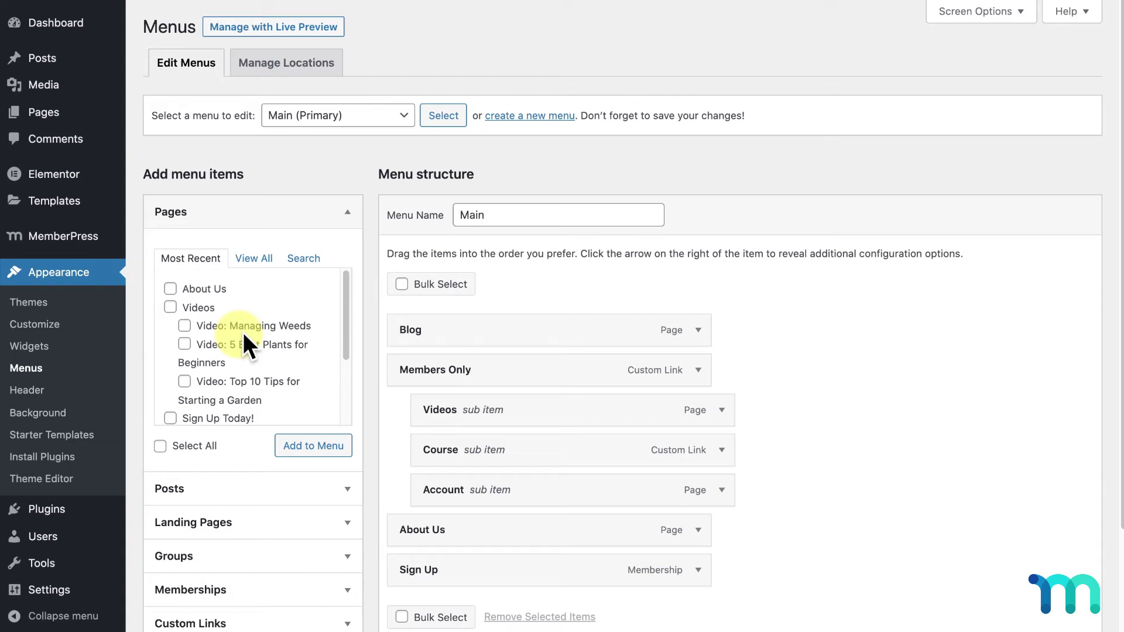
scroll(369, 328, "down", 3)
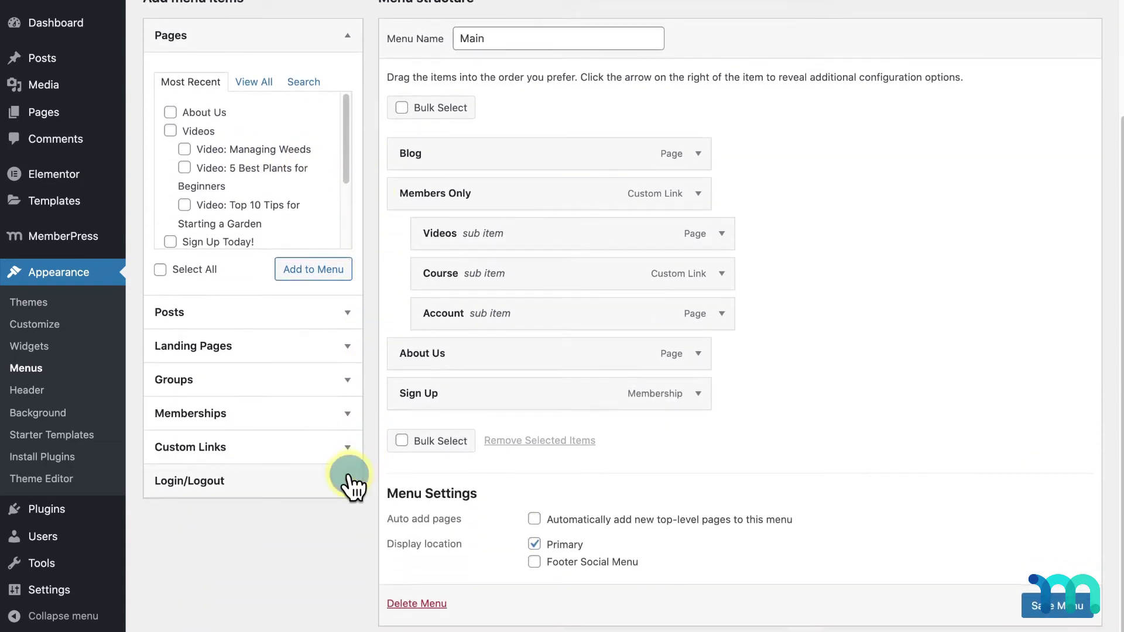
left_click(350, 479)
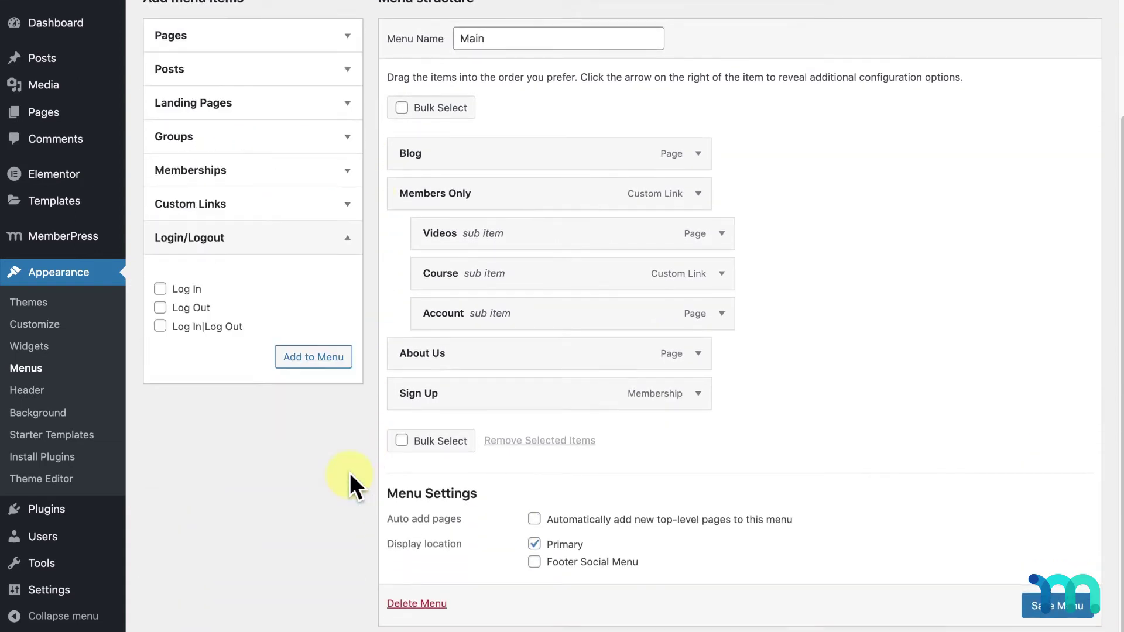
left_click(158, 328)
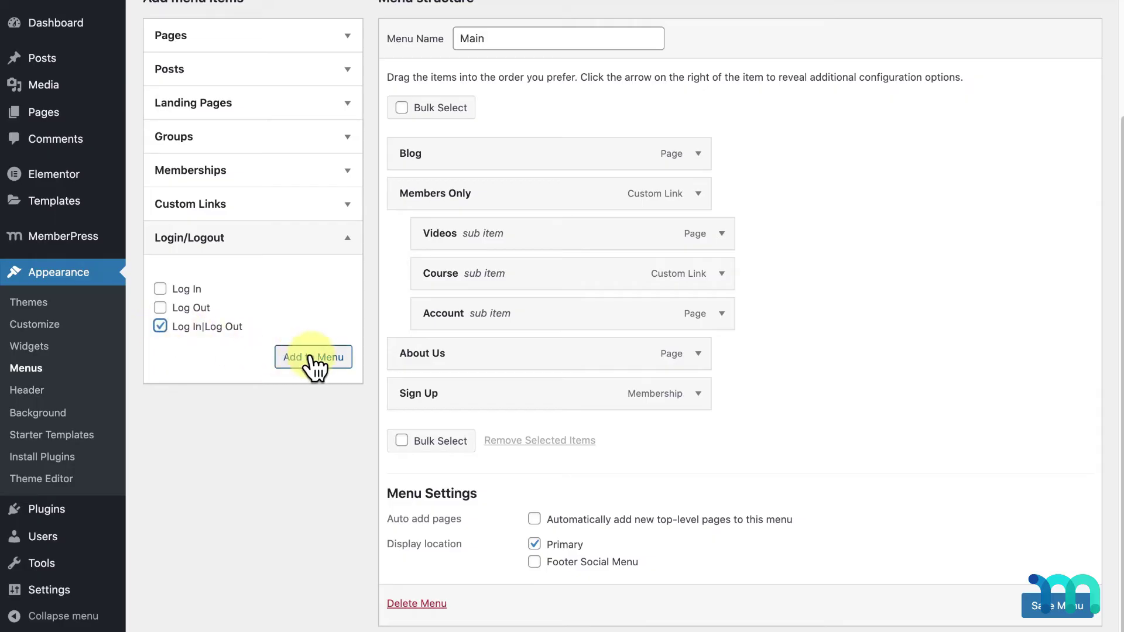
left_click(310, 357)
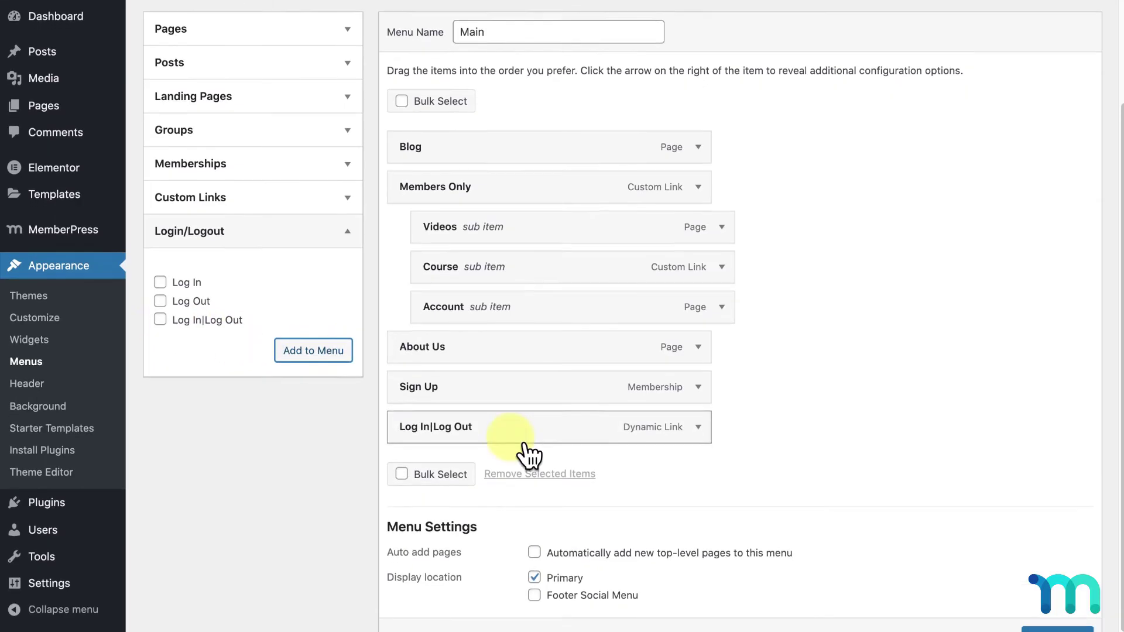
scroll(790, 527, "down", 2)
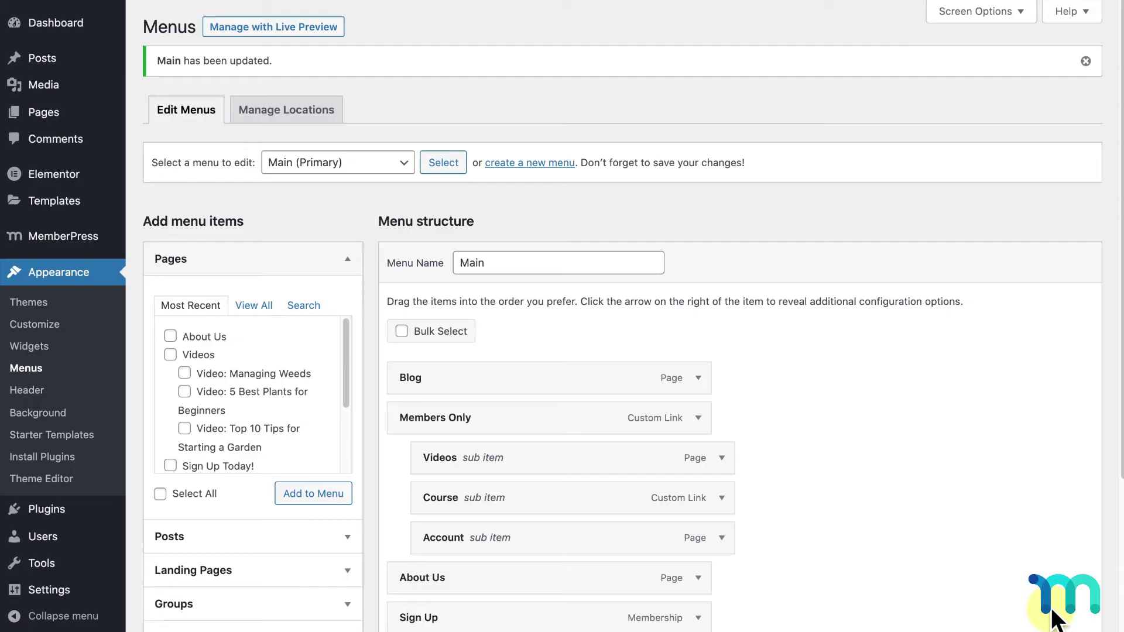
left_click(89, 242)
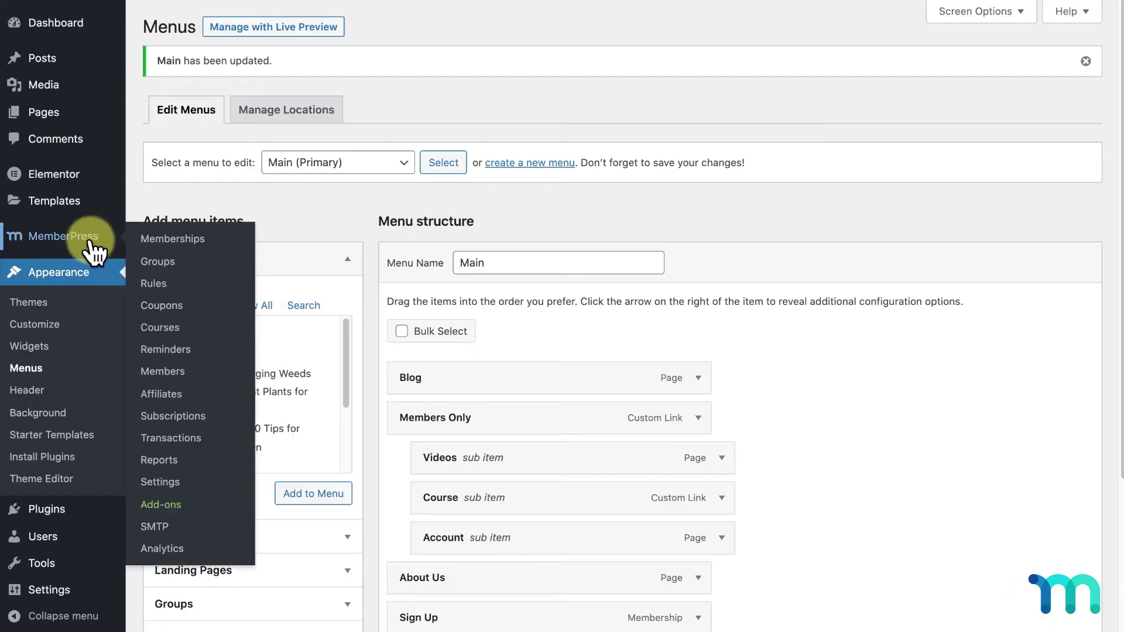
- Turn on 'Use MemberPress login page URL' in the Account settings and save the options
left_click(161, 482)
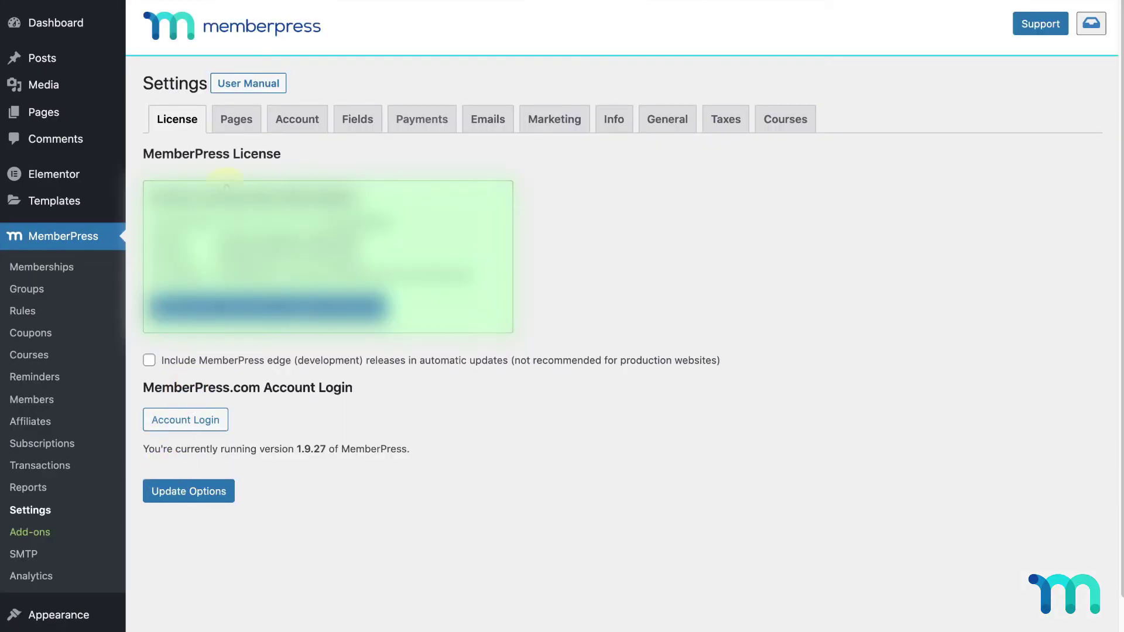
left_click(297, 123)
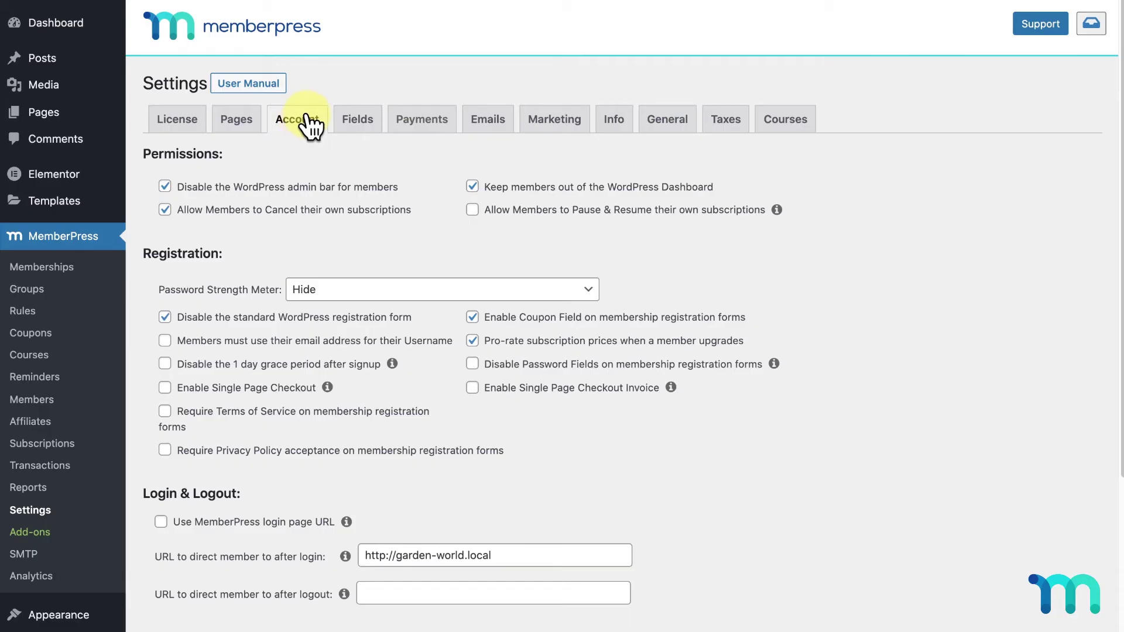
scroll(311, 339, "down", 5)
left_click(163, 375)
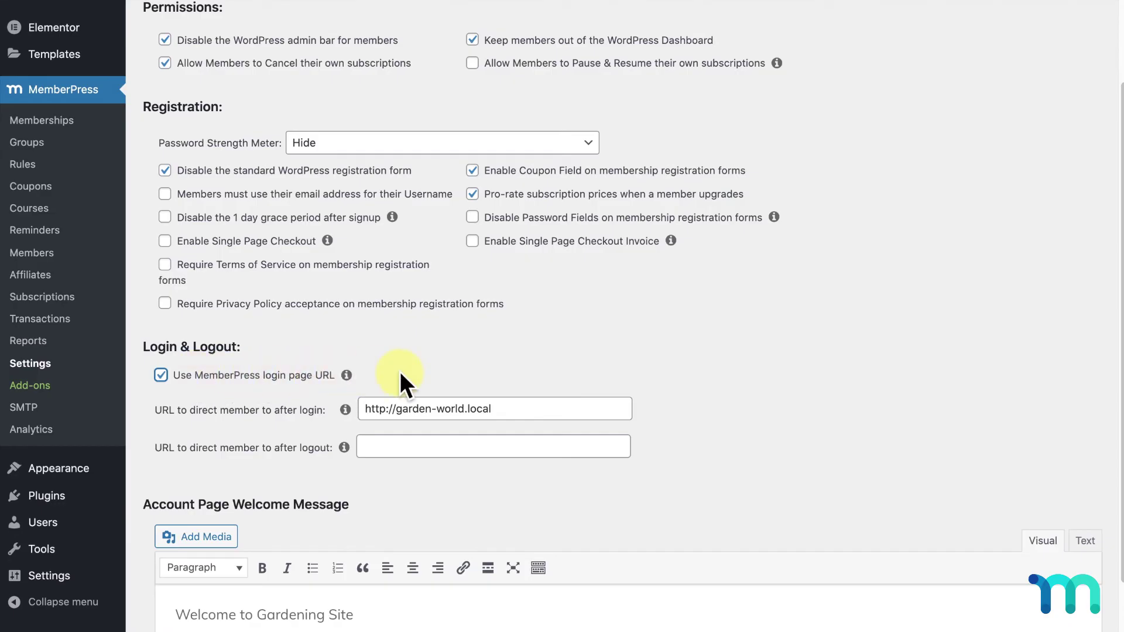
scroll(170, 550, "down", 3)
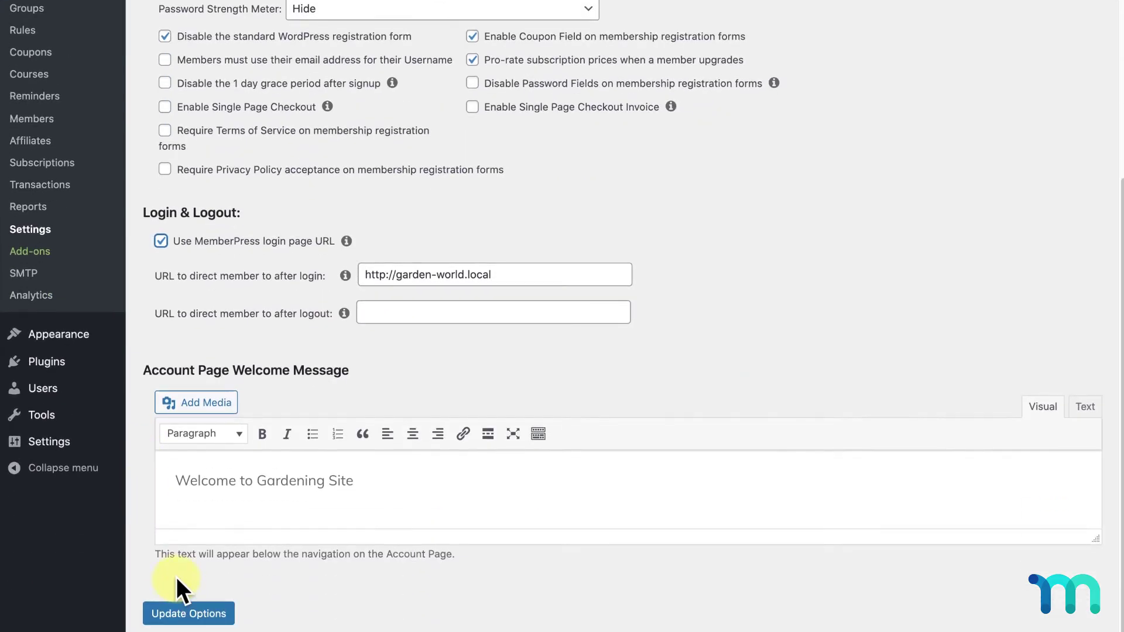
left_click(209, 616)
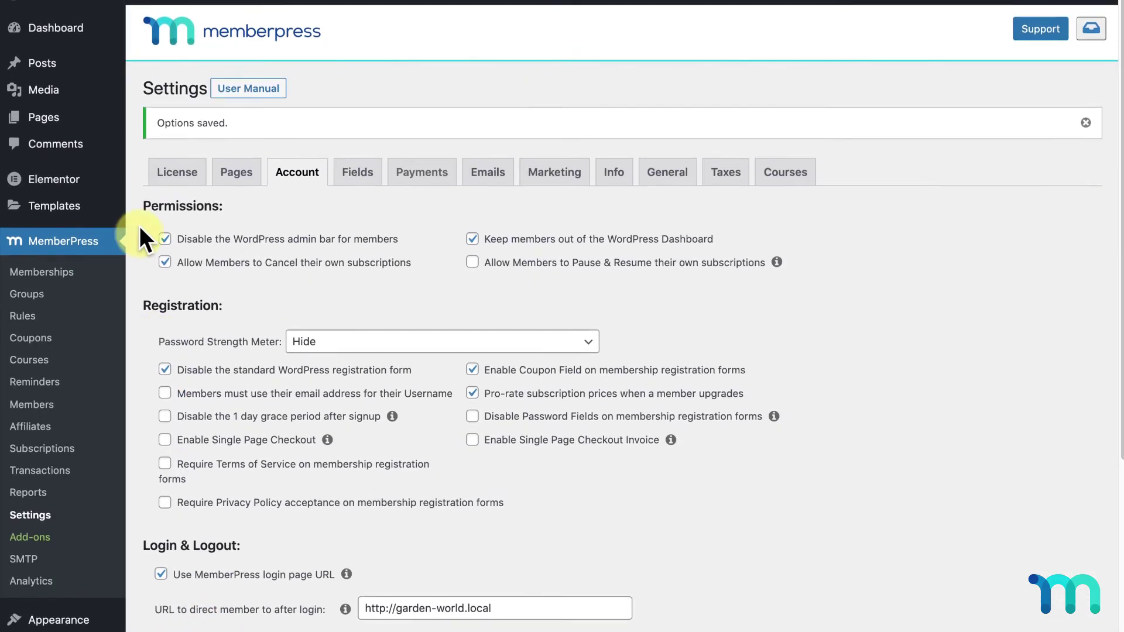
- In an incognito window, open the Top 10 Tips members-only video as a logged-out visitor
mouse_move(112, 15)
right_click(81, 38)
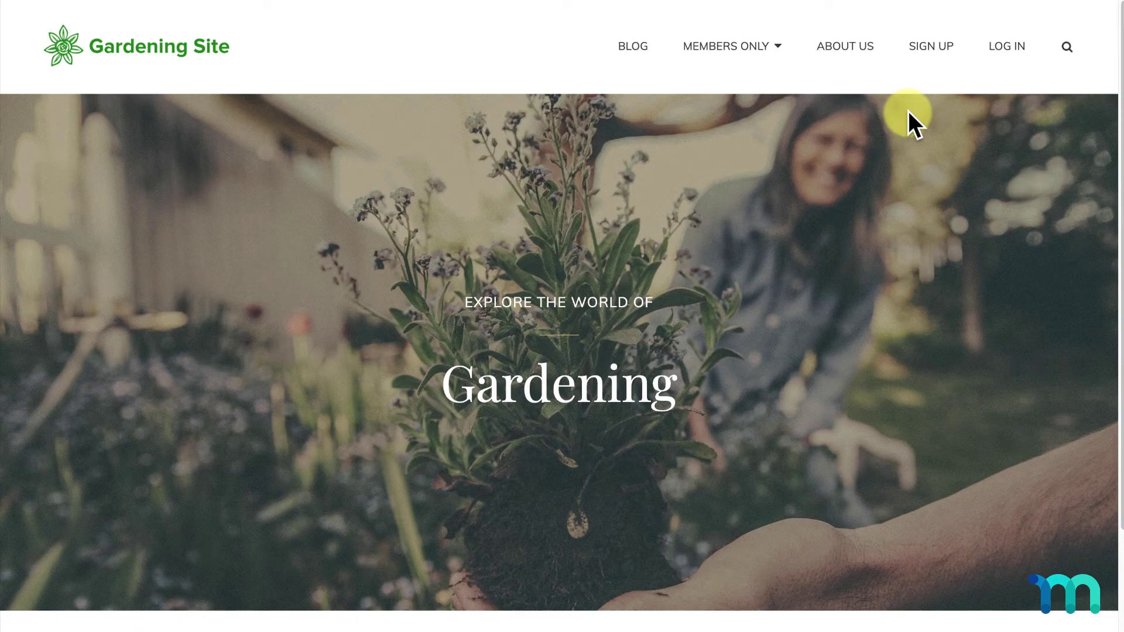
mouse_move(768, 55)
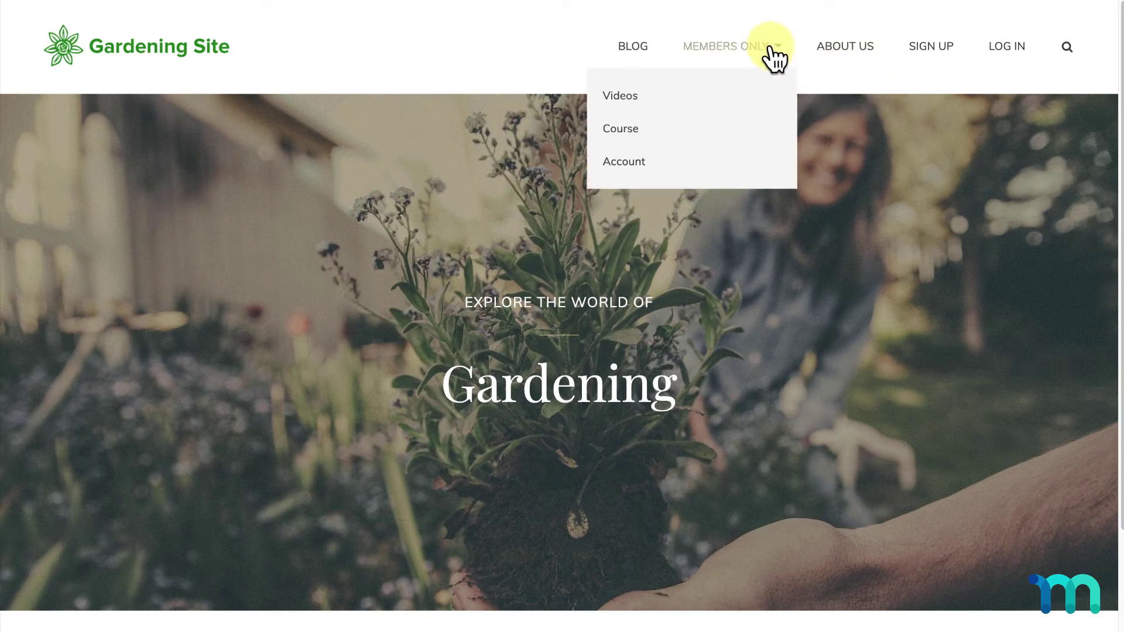
left_click(734, 99)
left_click(375, 580)
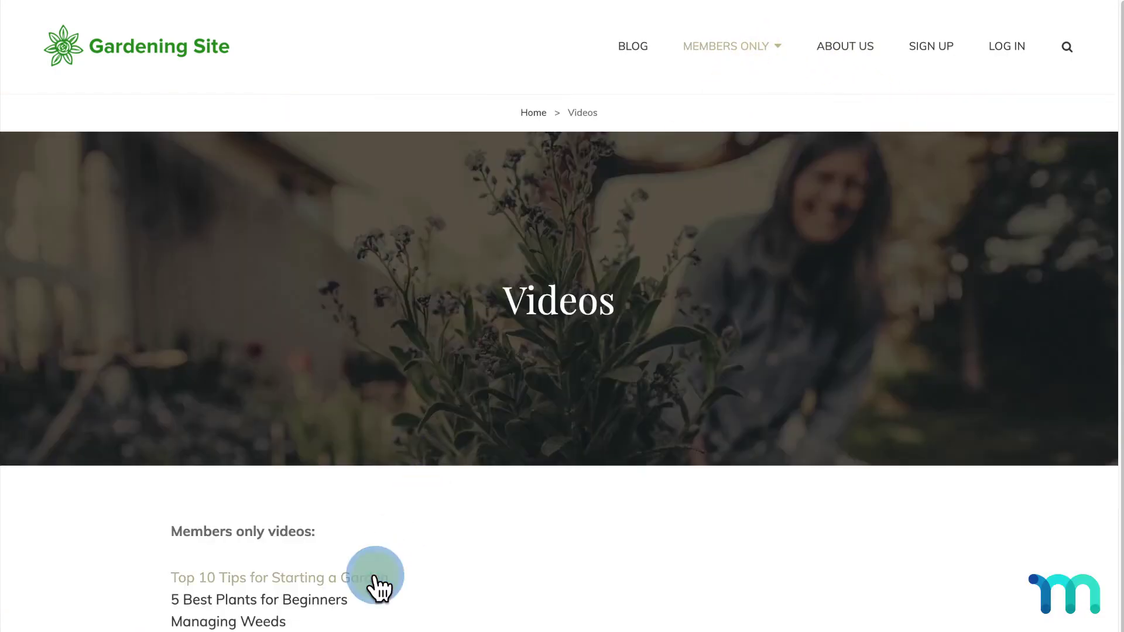
scroll(409, 563, "down", 3)
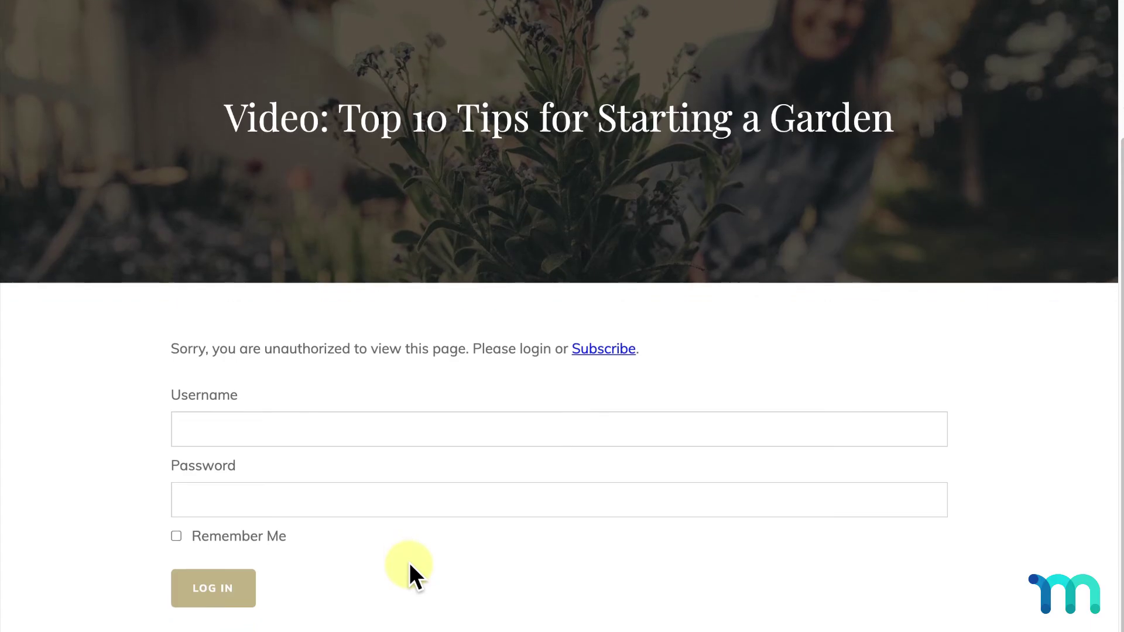
scroll(410, 563, "up", 3)
- Open the Gardening 101 course from the course listing while logged out
mouse_move(725, 50)
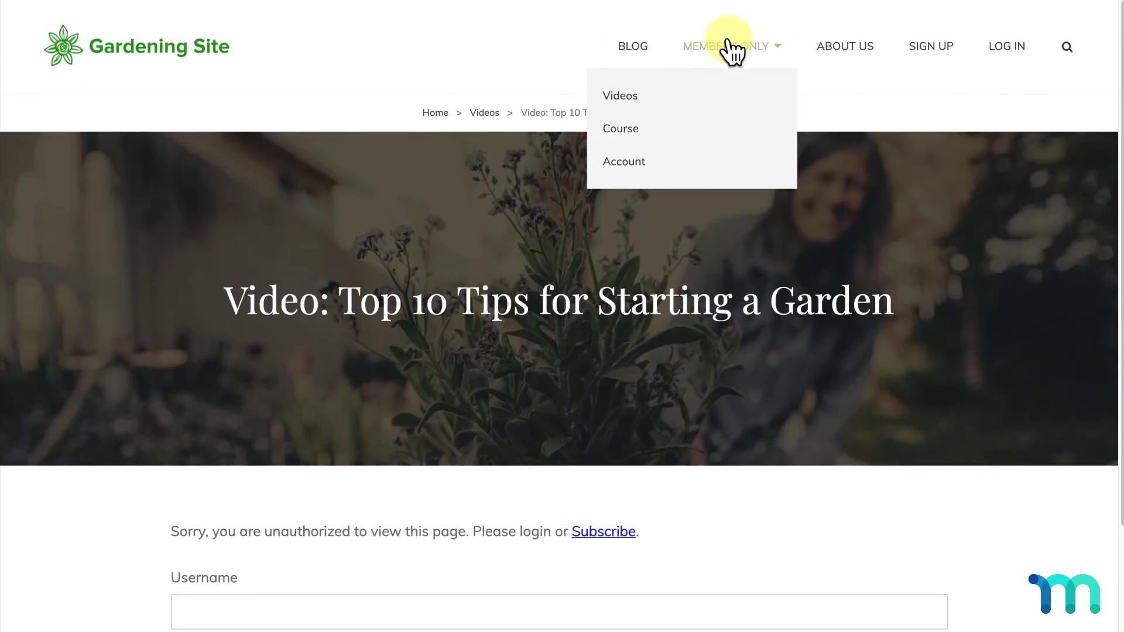
left_click(670, 136)
left_click(312, 382)
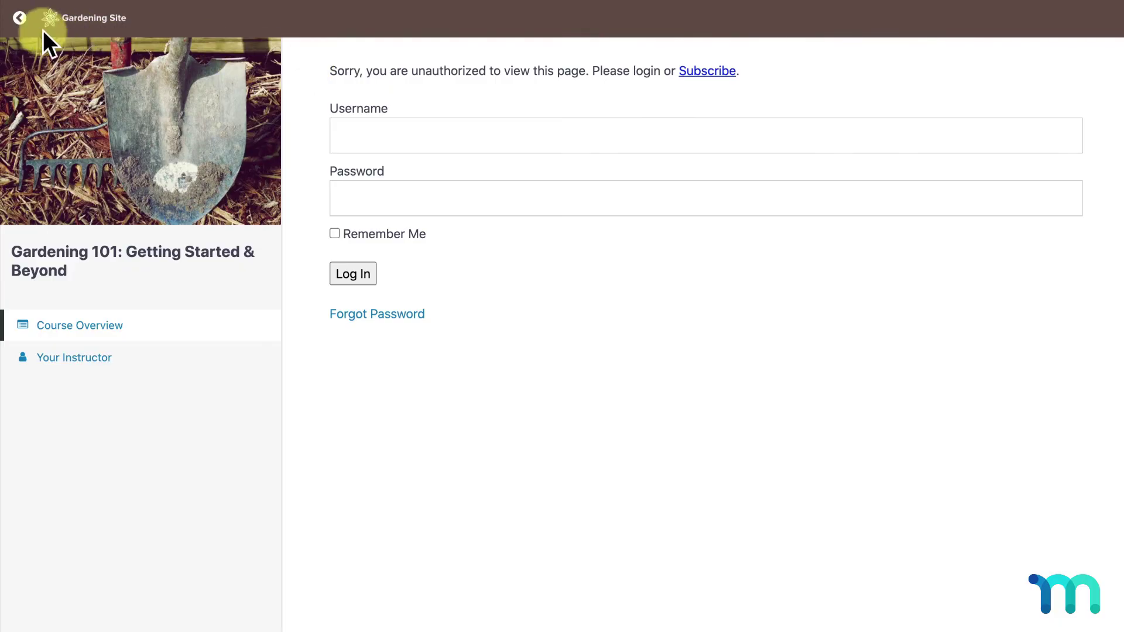
- Fill in the Premium sign-up form with the test member's name, username, e-mail and password
left_click(21, 20)
left_click(21, 19)
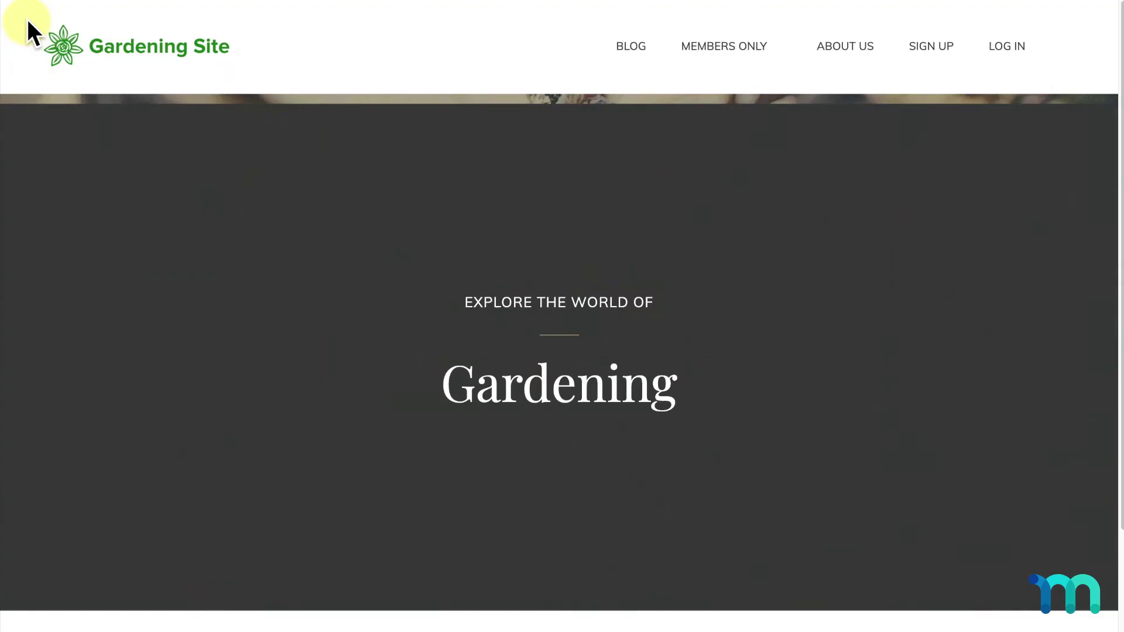
left_click(943, 46)
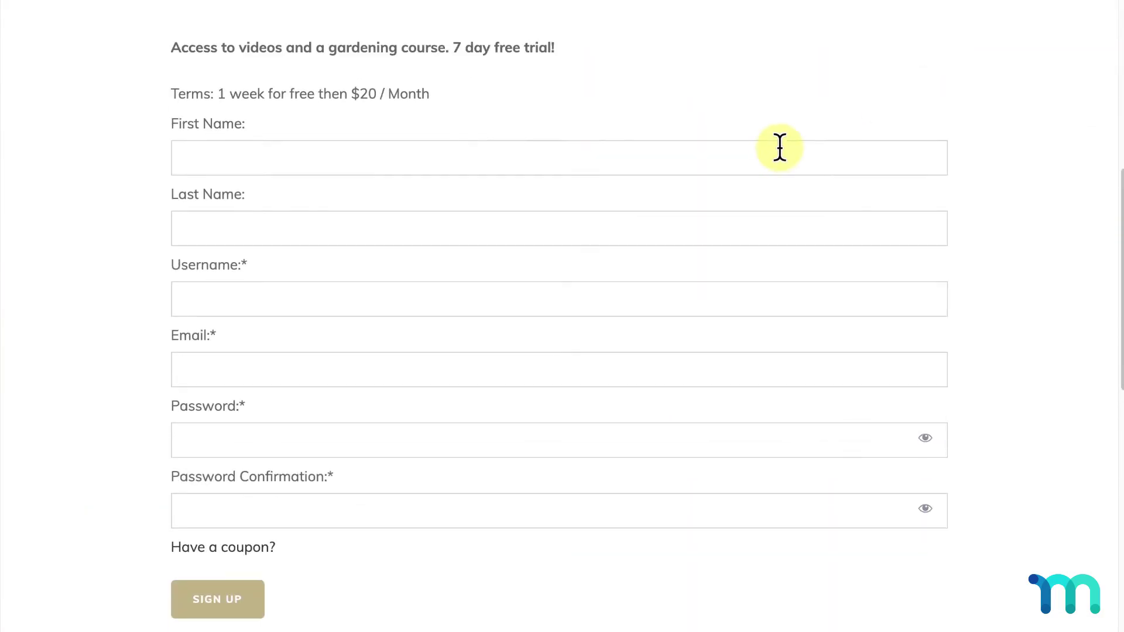
left_click(775, 154)
type("Test")
key("Tab")
type("User")
key("Tab")
type("testuser1")
key("Tab")
type("testuser1@test.com")
key("Tab")
type("password")
key("Tab")
type("password")
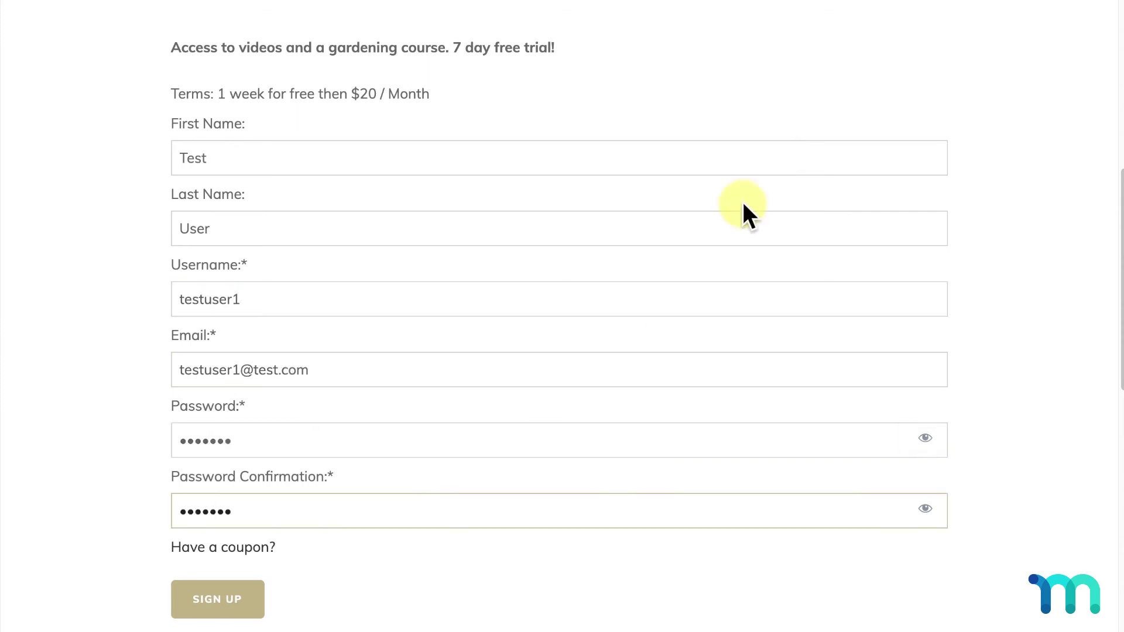
left_click(225, 603)
- Pay with the Stripe test card to start the Premium free trial
left_click(396, 438)
type("4242424242424242112311180210")
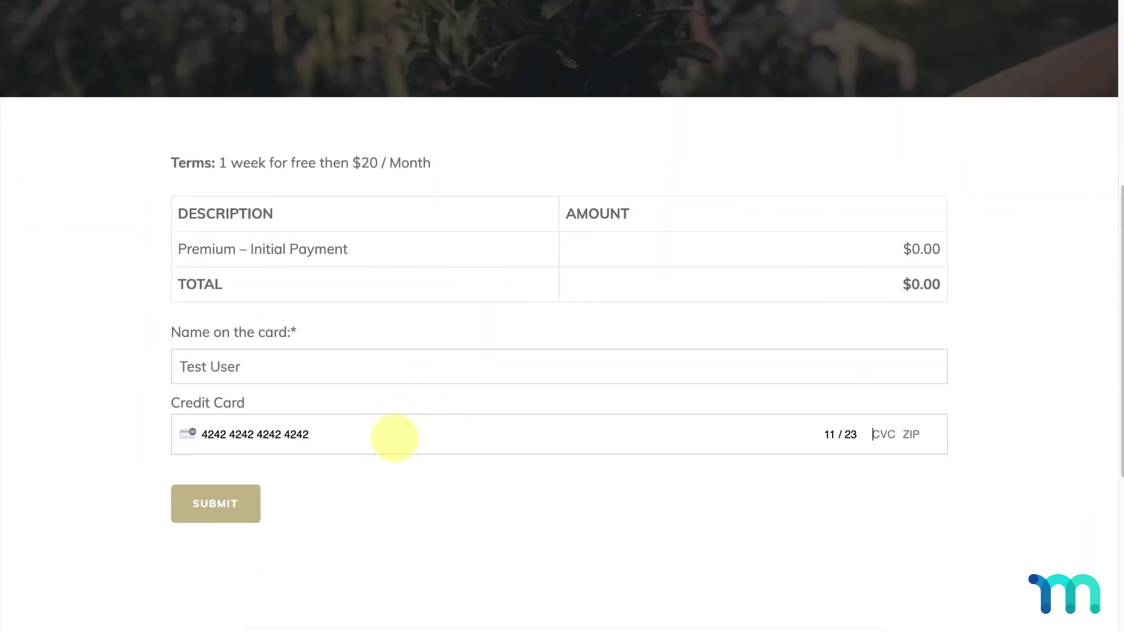
left_click(250, 506)
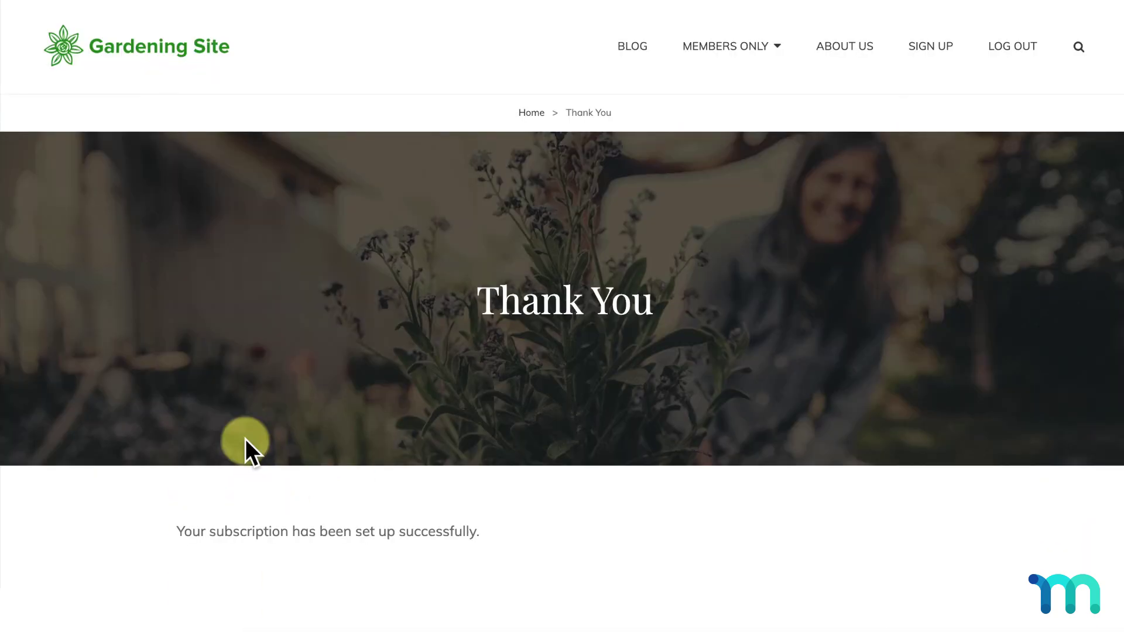
- As the new member, open the Top 10 Tips video and the Gardening 101 course
mouse_move(779, 47)
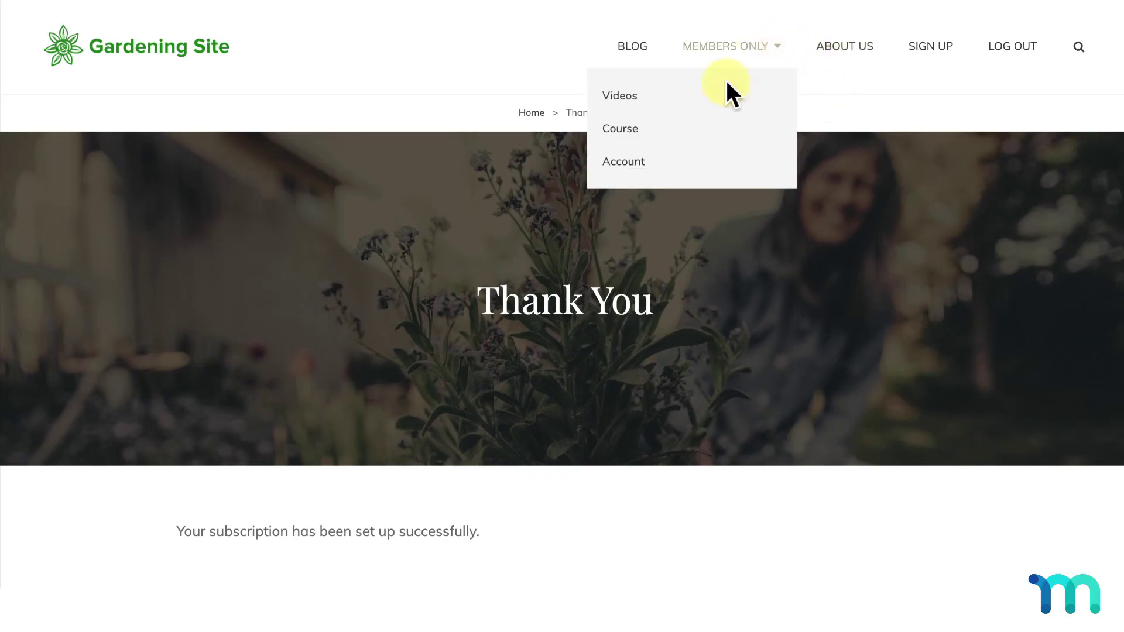
left_click(699, 106)
left_click(320, 578)
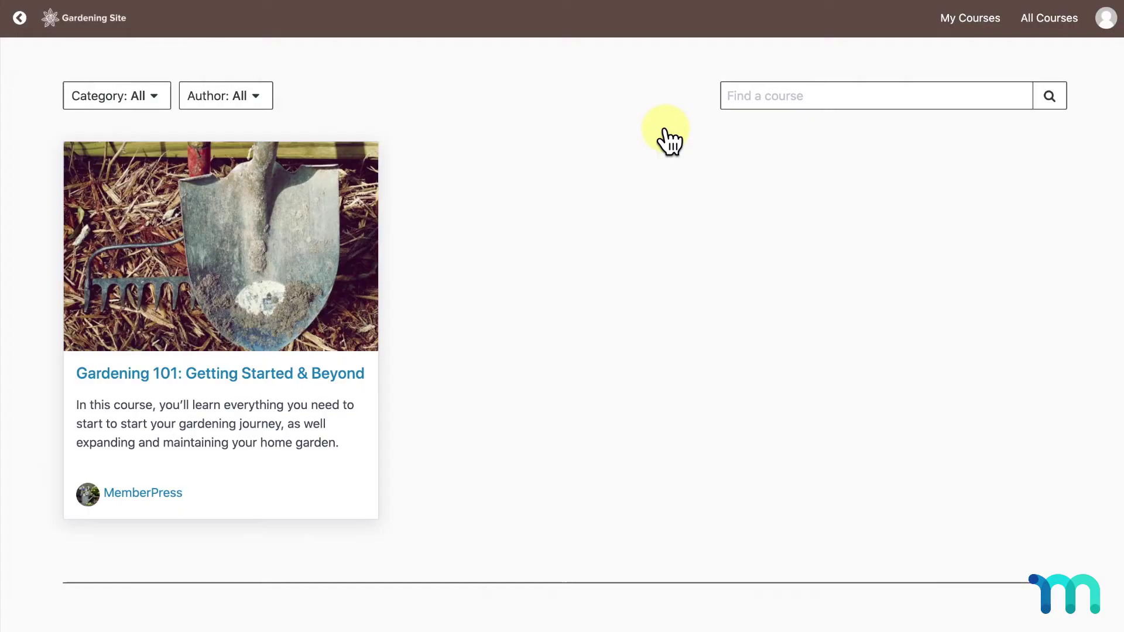
left_click(321, 372)
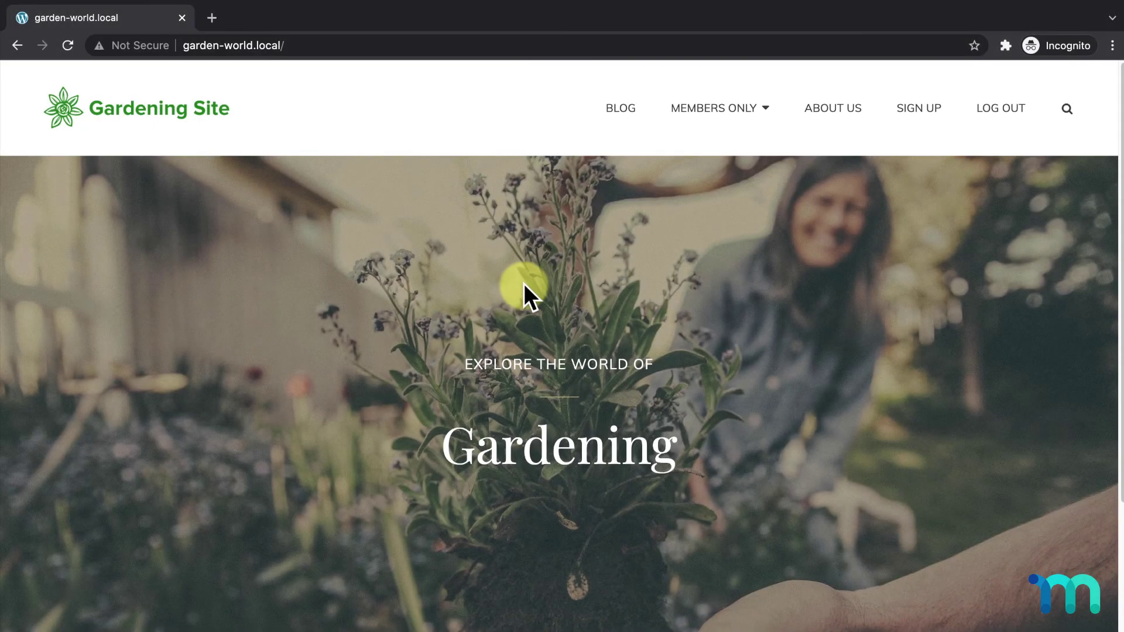
- Check the member Account's Subscriptions list for Premium: 1 week free, then $20 / Month
mouse_move(743, 114)
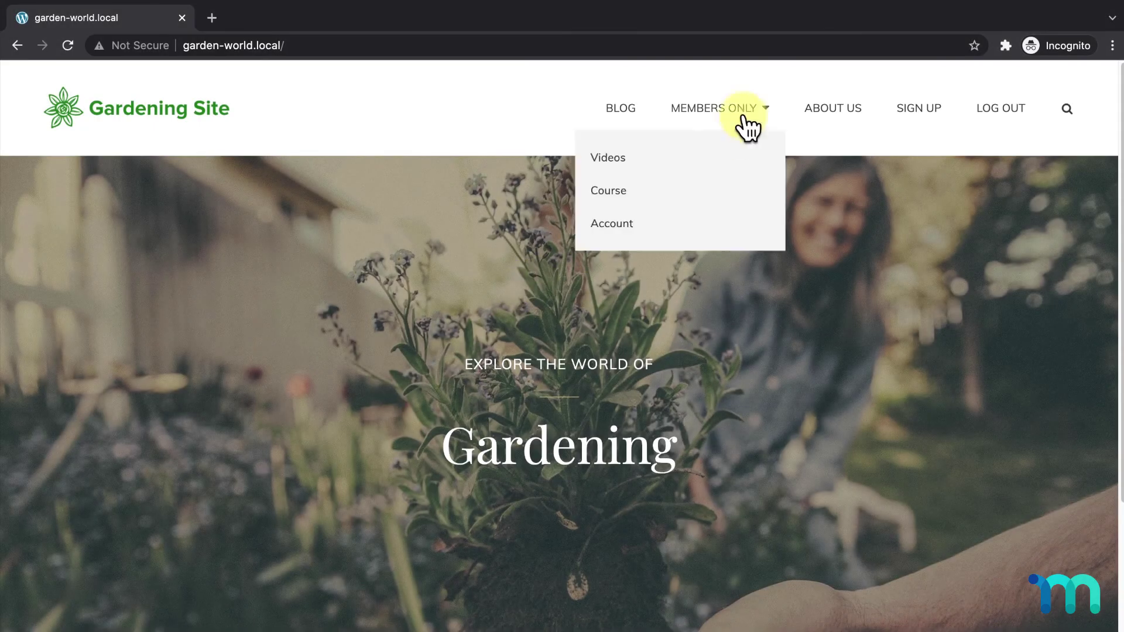
left_click(686, 236)
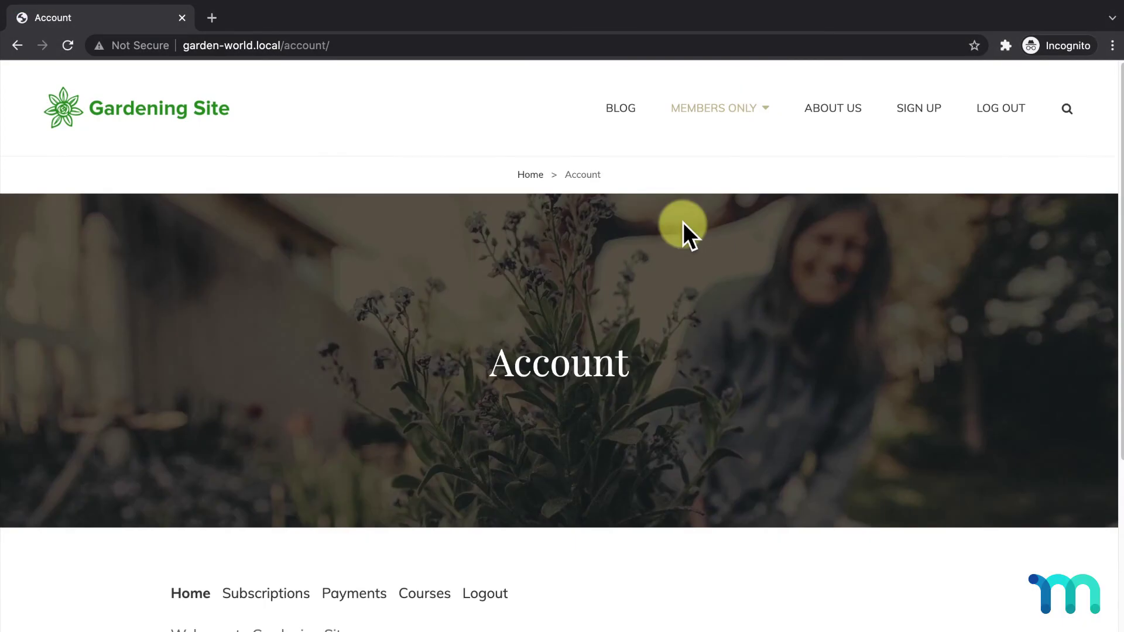
scroll(683, 223, "down", 6)
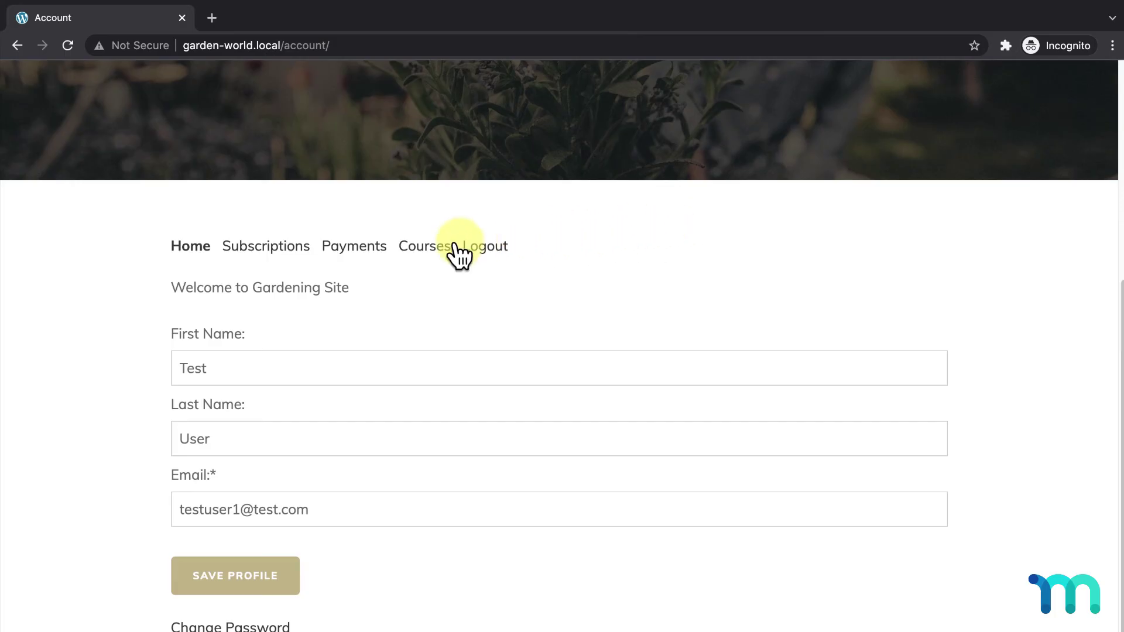
left_click(265, 249)
scroll(247, 363, "down", 1)
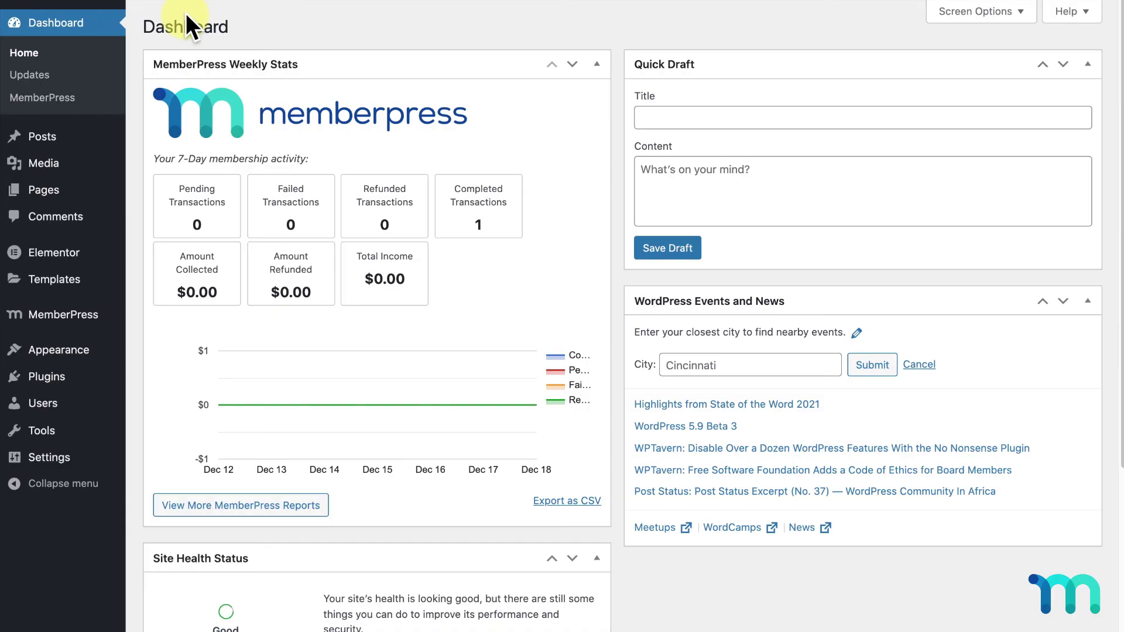
- Confirm one active recurring Premium Stripe subscription in MemberPress Subscriptions, then open Settings
mouse_move(46, 316)
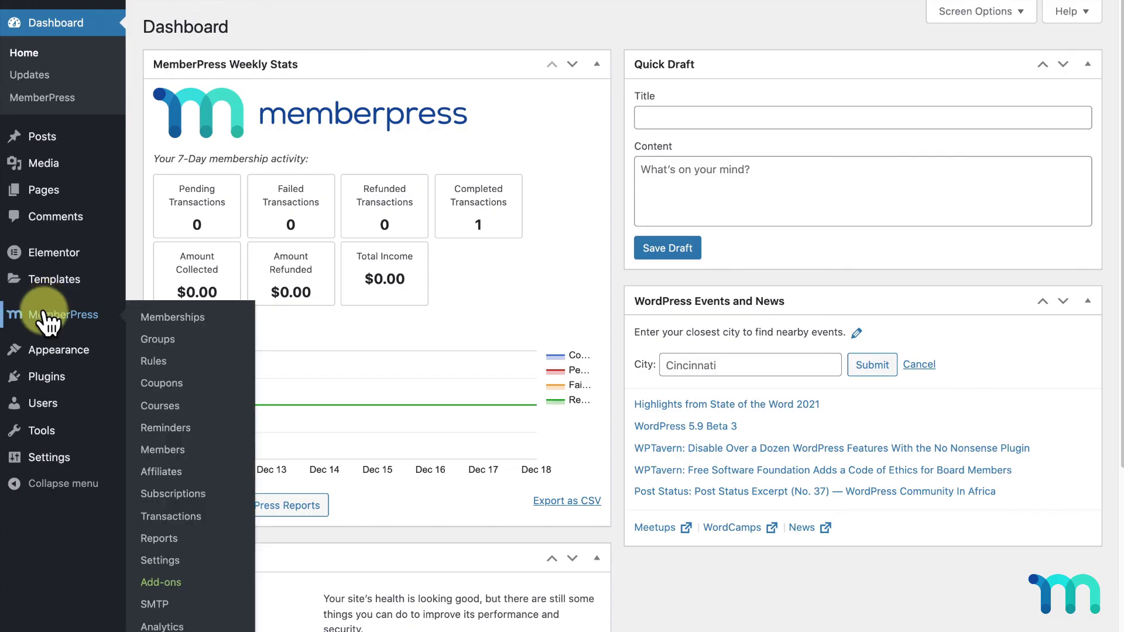
left_click(178, 495)
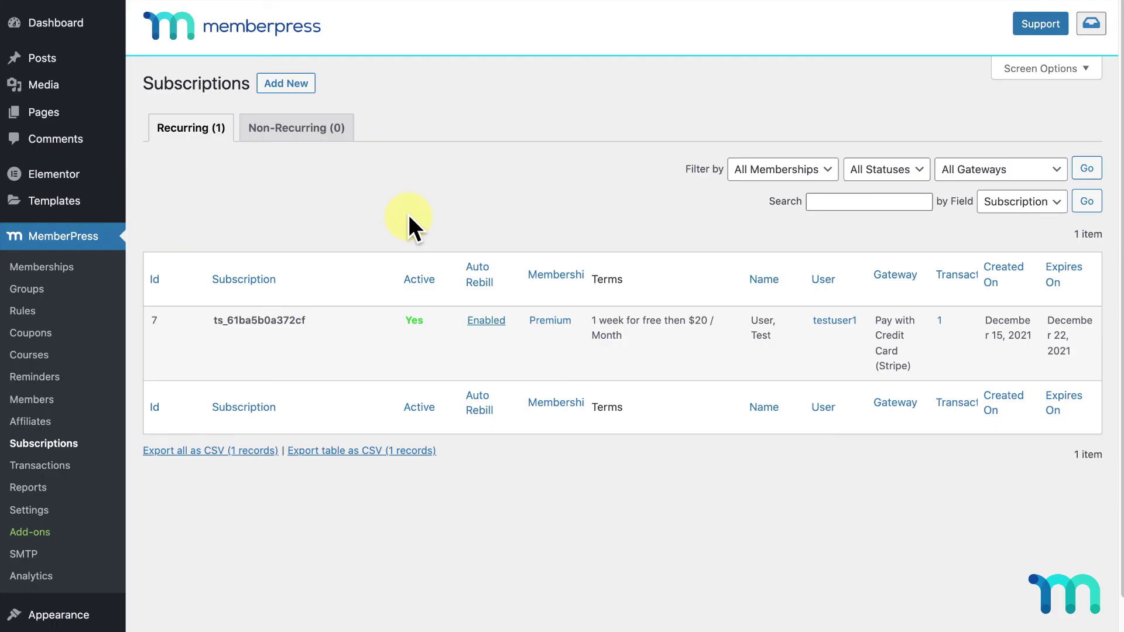
left_click(30, 512)
- Uncheck Test Mode for the Stripe credit card method and save the payment options
left_click(410, 118)
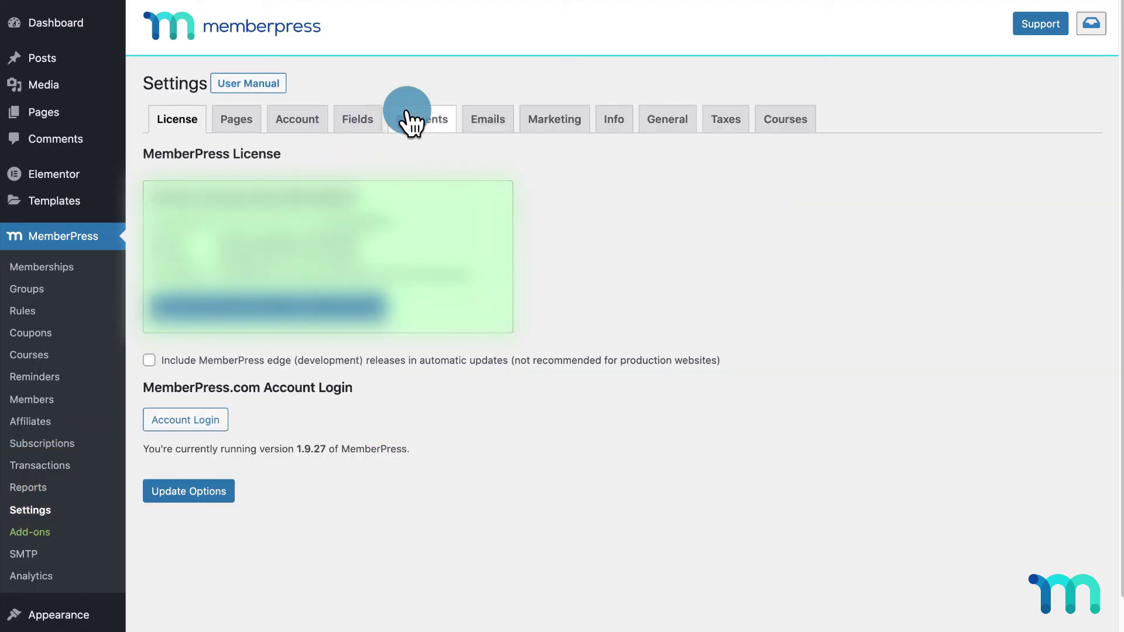
left_click(645, 533)
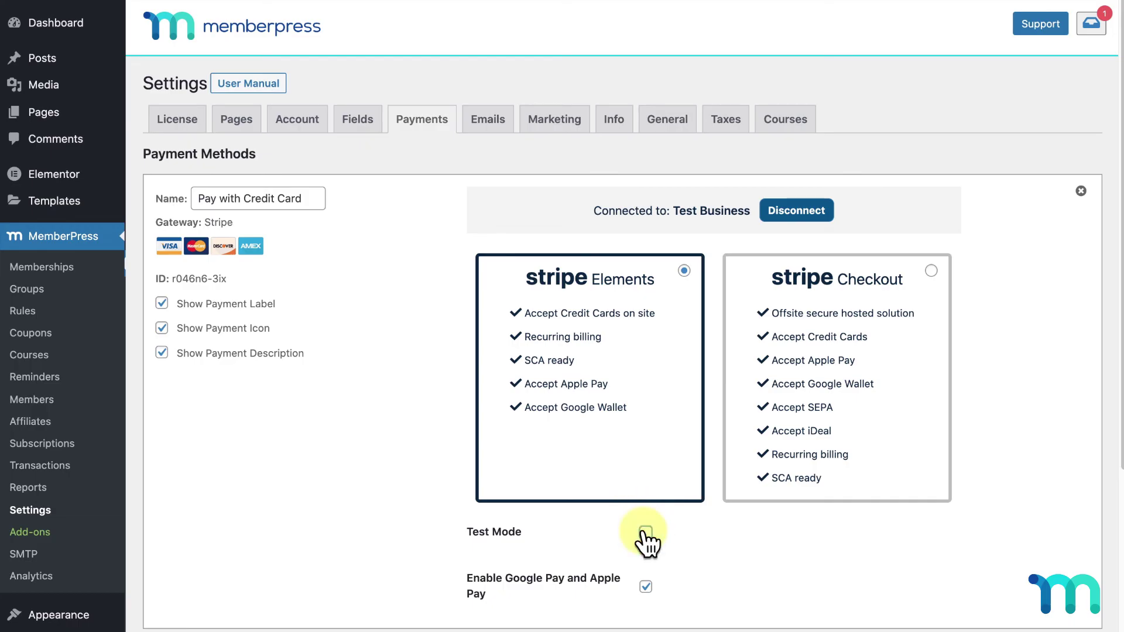
scroll(678, 532, "down", 3)
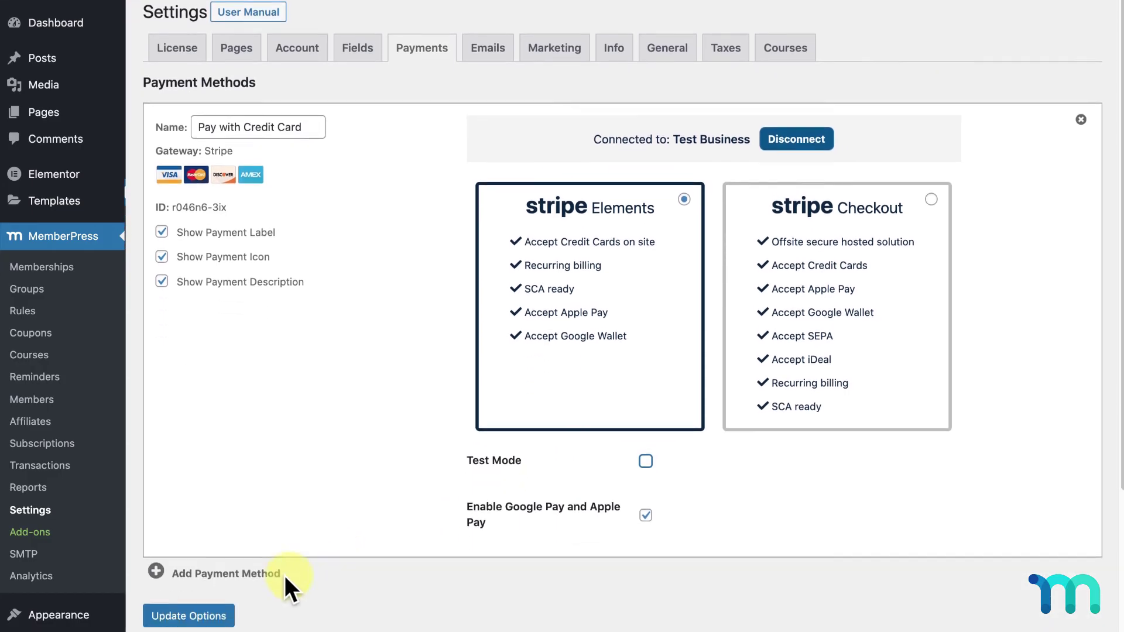
left_click(188, 603)
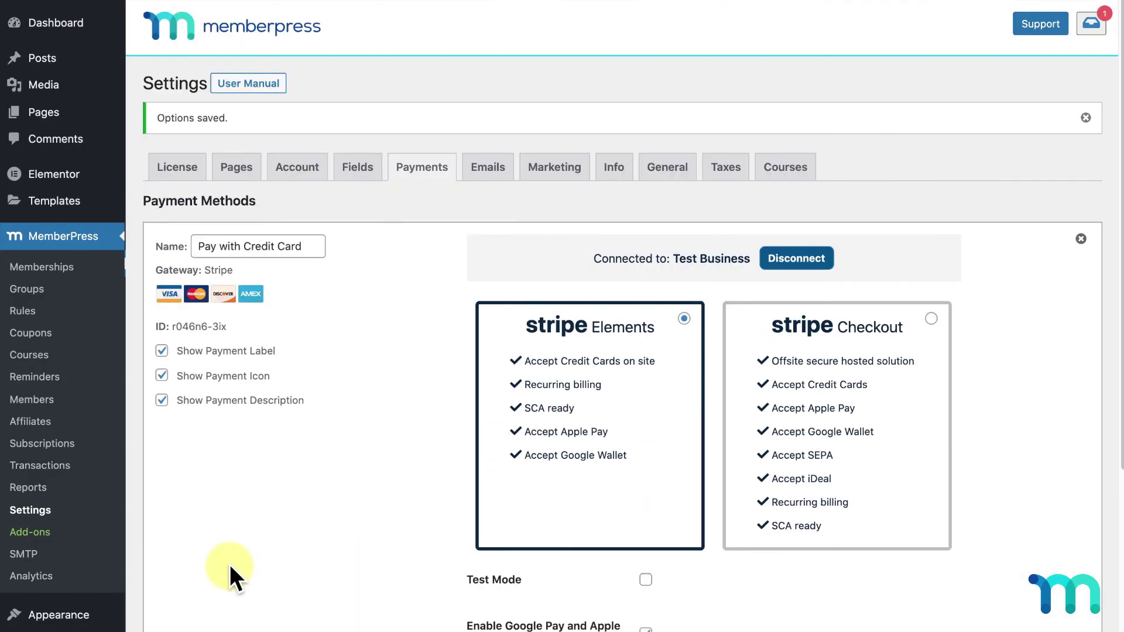